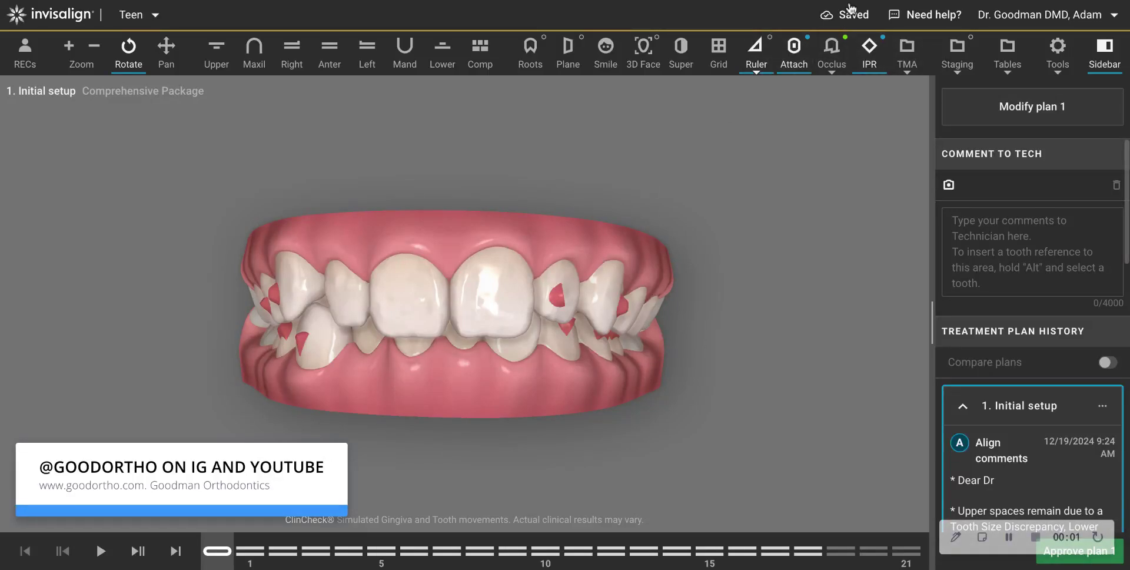
Step: Hide the attachments and inspect the initial bite from the front and at slight side angles
click(793, 56)
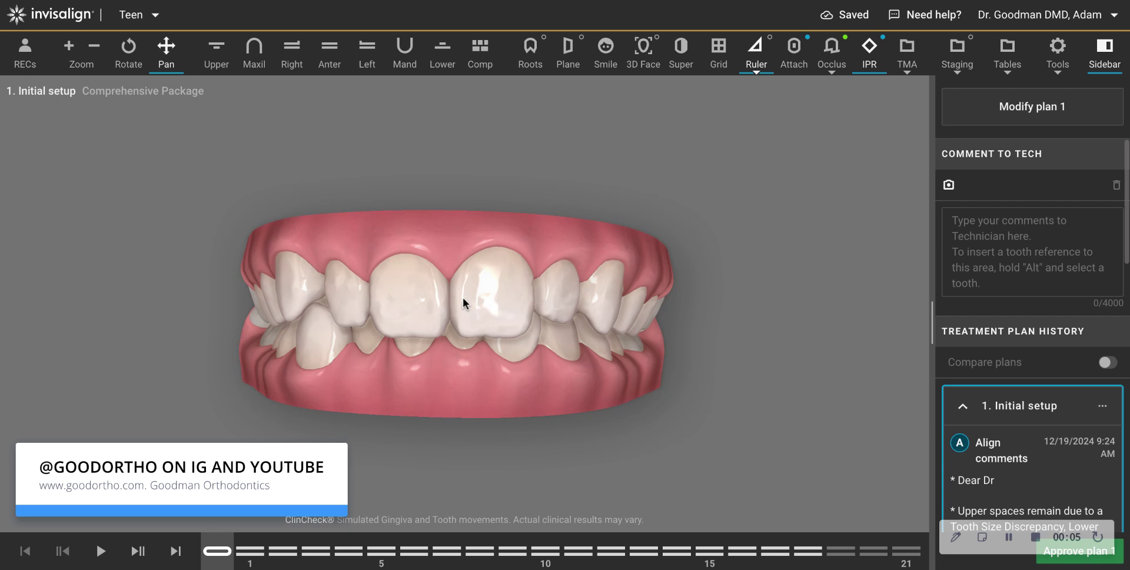
right_drag(462, 298, 465, 278)
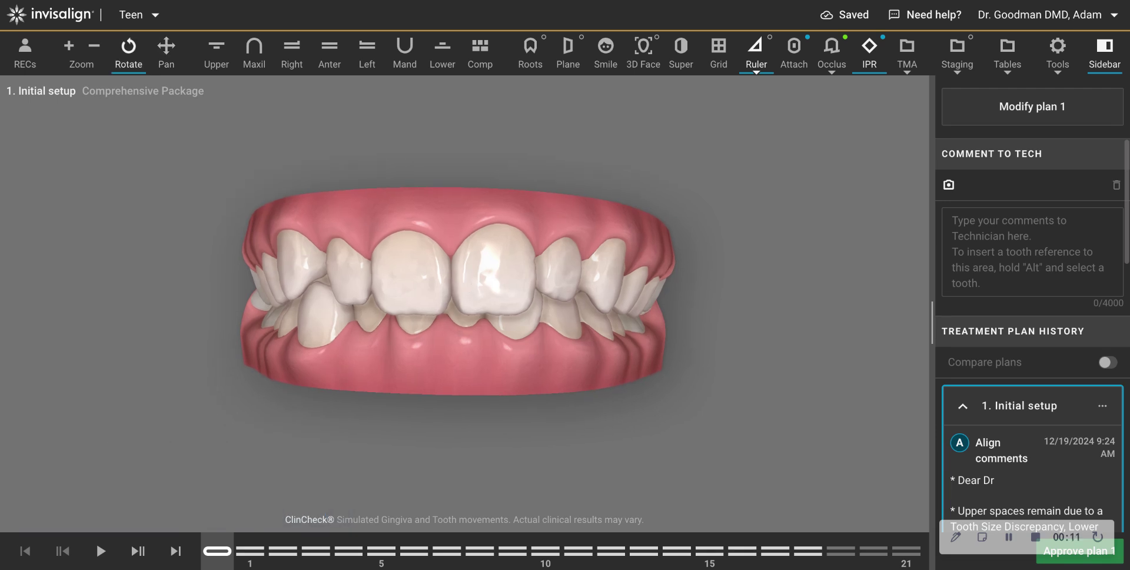
right_drag(465, 277, 468, 289)
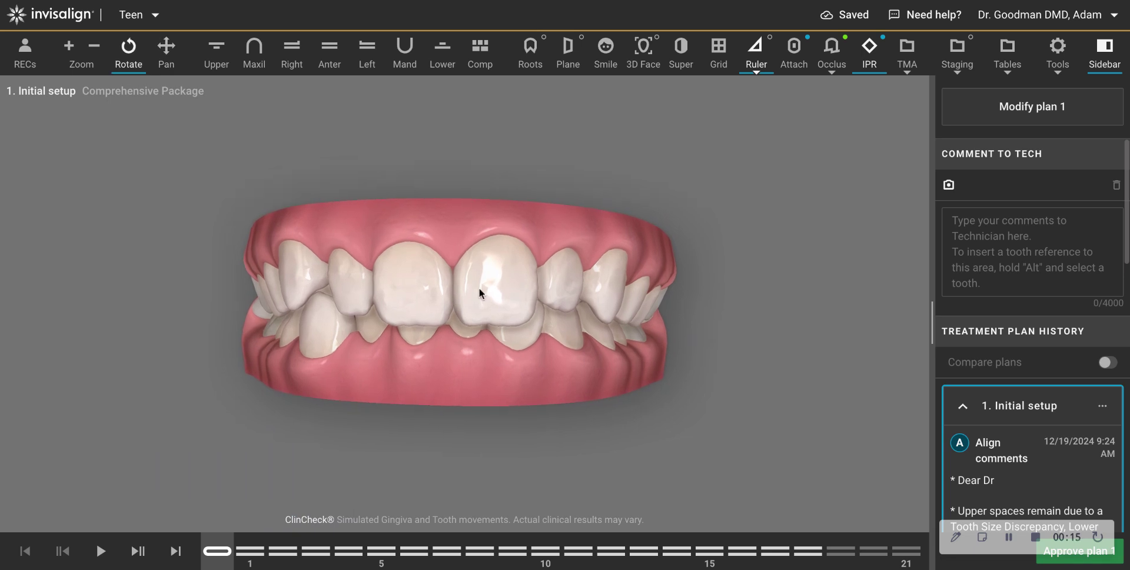
drag(479, 287, 537, 323)
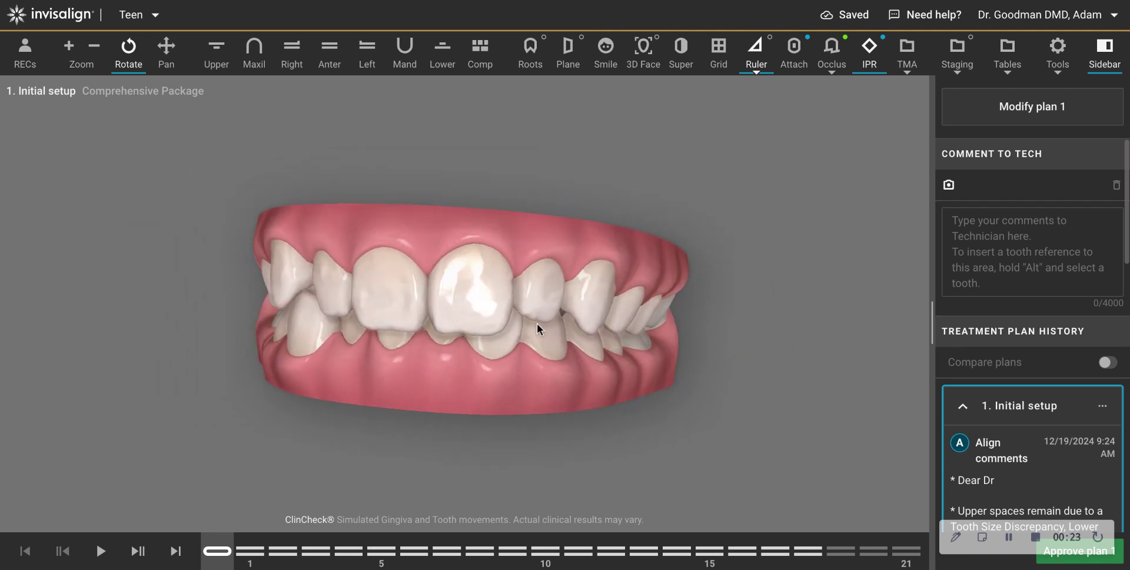
drag(430, 351, 448, 337)
Step: Compare the bite at the initial stage and at stage 21 from the patient's right side
click(175, 550)
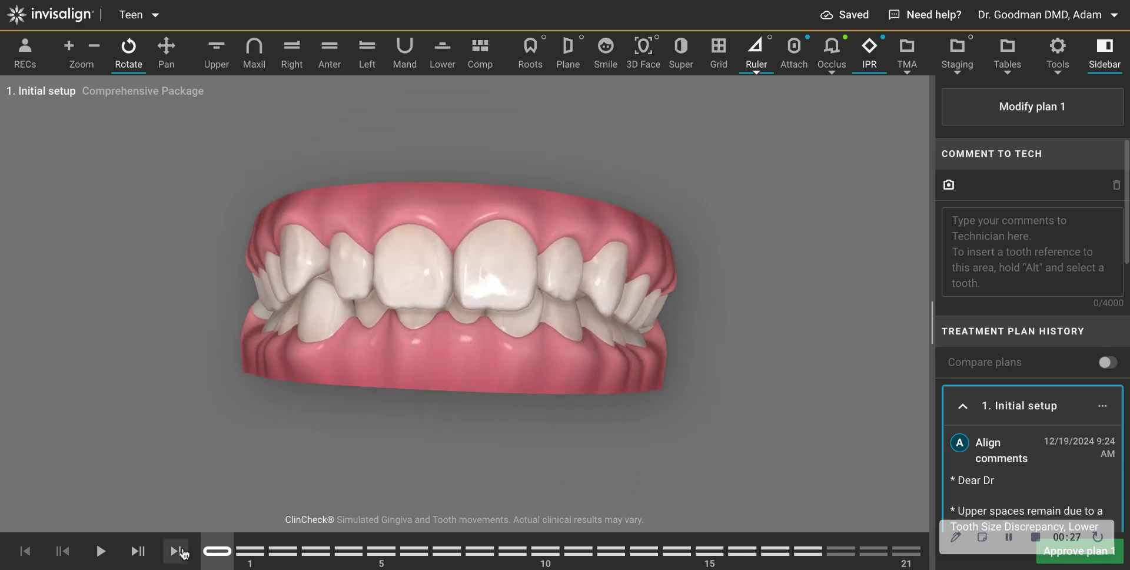
drag(423, 277, 603, 291)
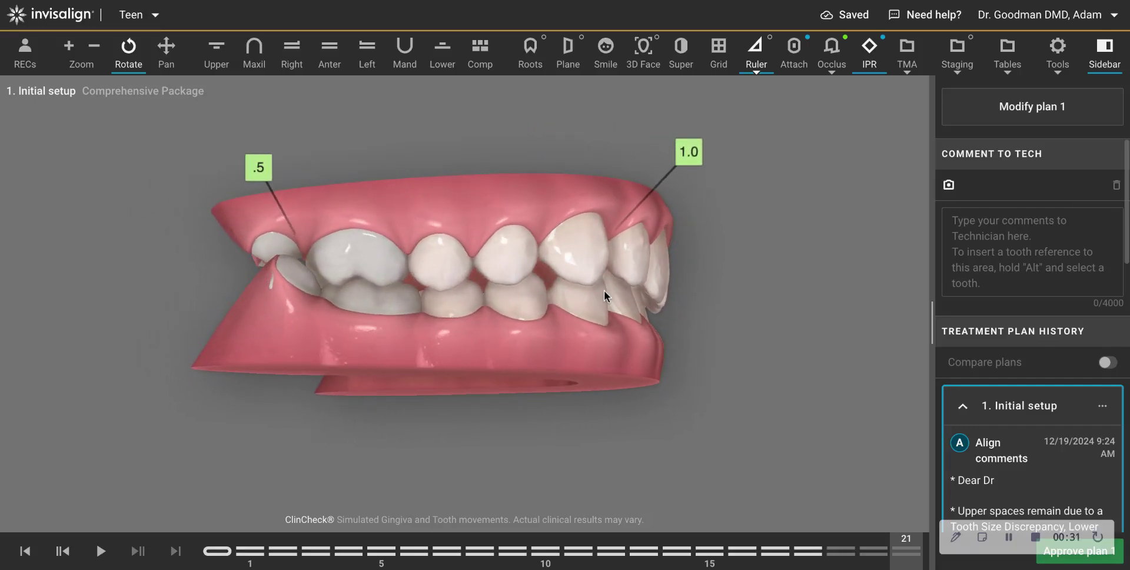
click(24, 550)
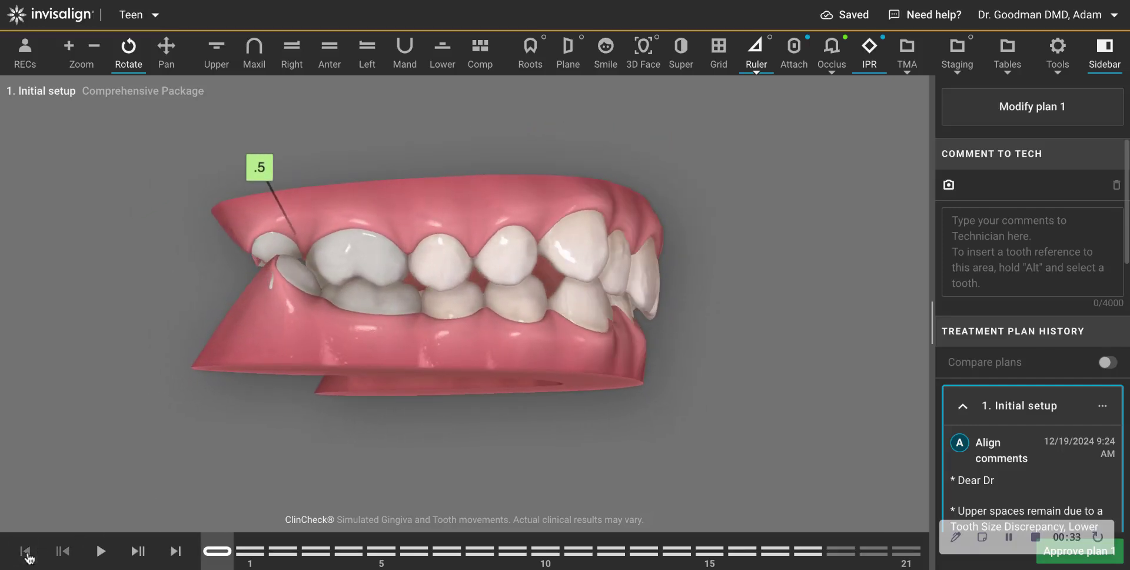
click(175, 551)
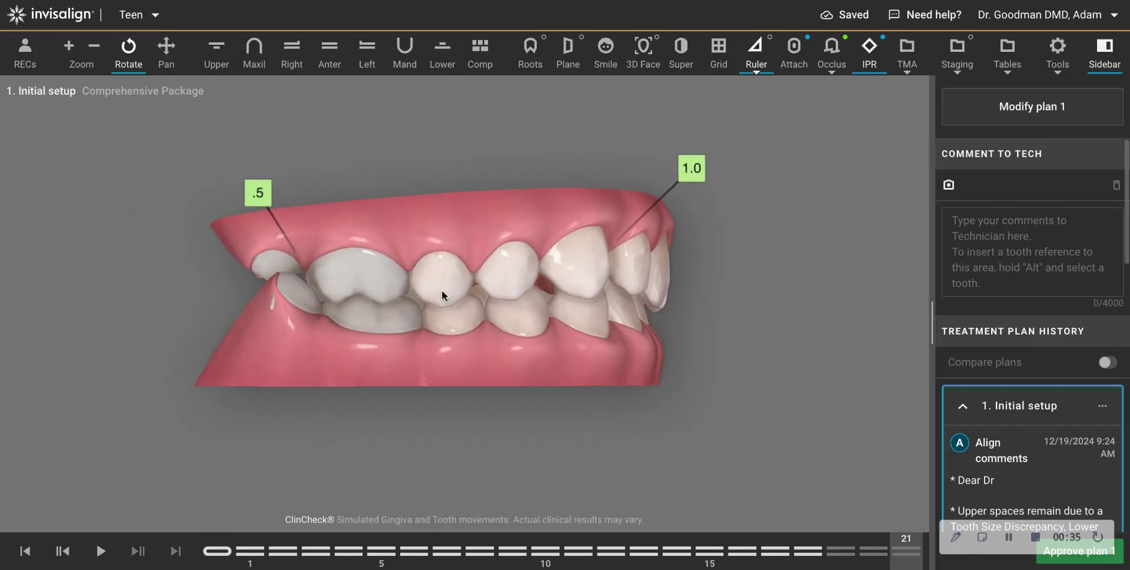
Step: Compare the overjet at stage 21 and at the initial stage, looking at the arches from below
drag(599, 308, 512, 323)
drag(526, 279, 463, 228)
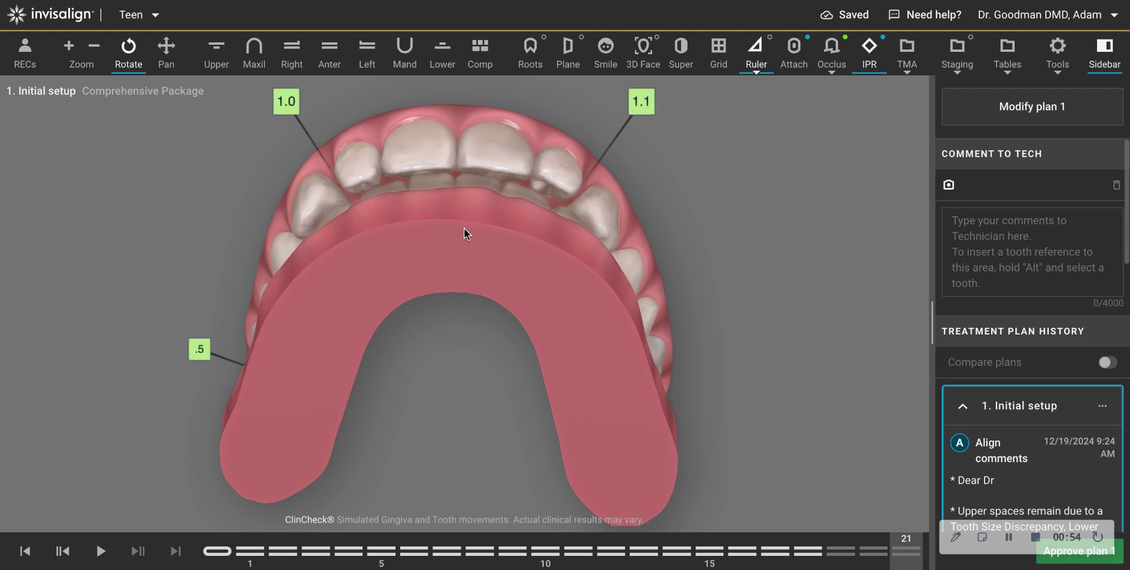
click(35, 548)
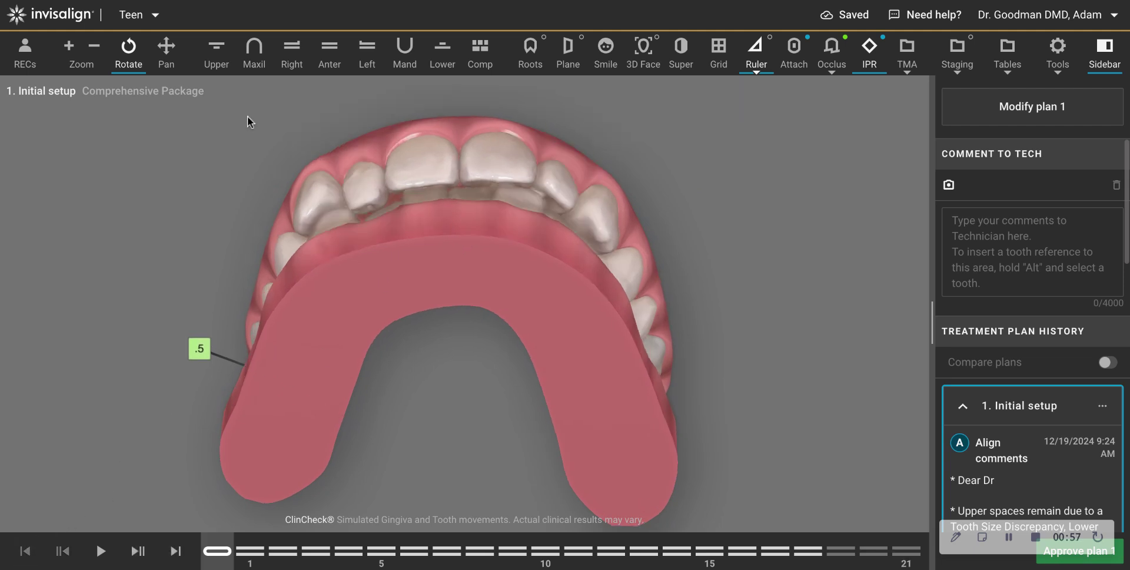
Step: Isolate the upper arch and compare its initial stage with stage 21 from the patient's right side
click(217, 56)
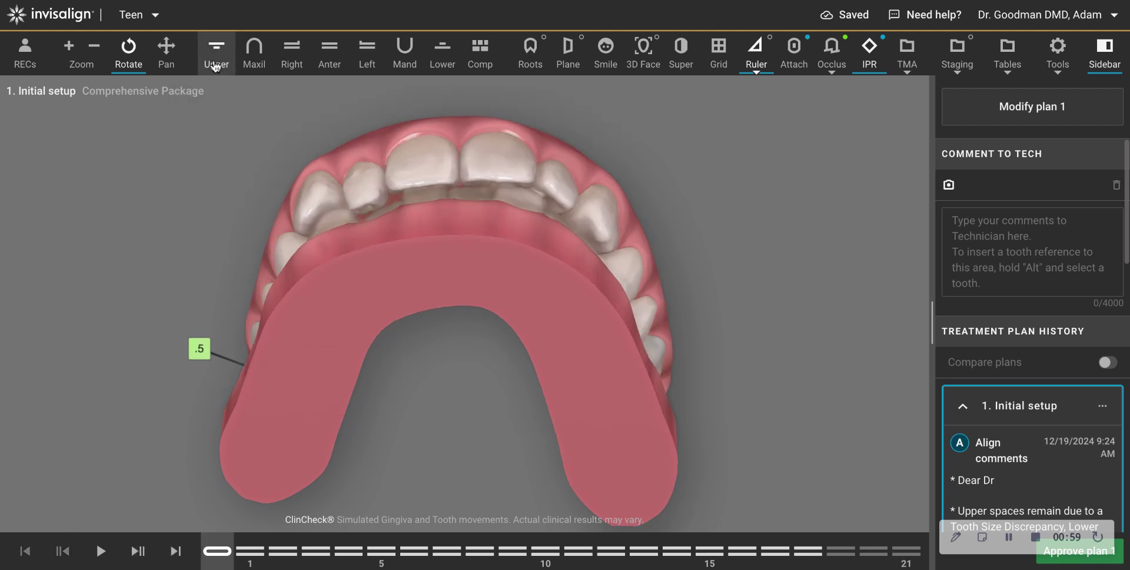
drag(446, 341, 513, 443)
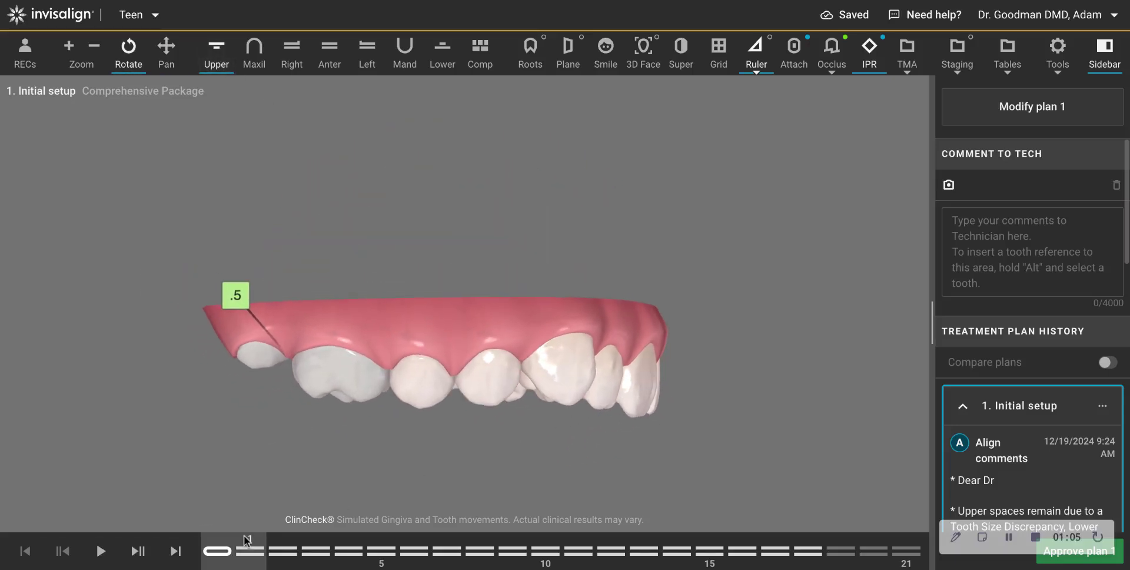
click(176, 551)
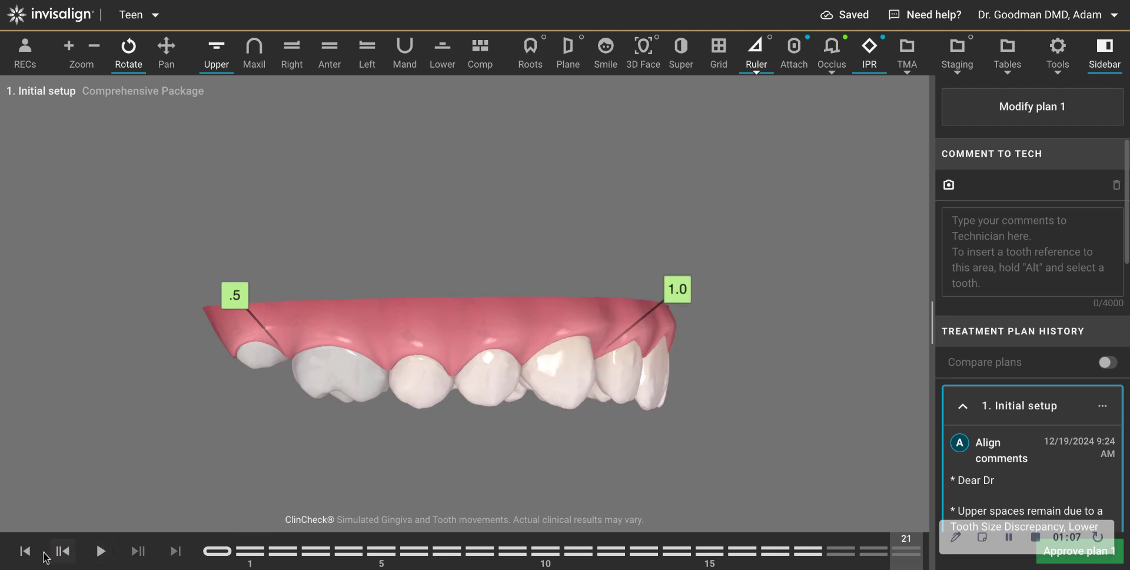
click(25, 551)
click(175, 553)
click(25, 551)
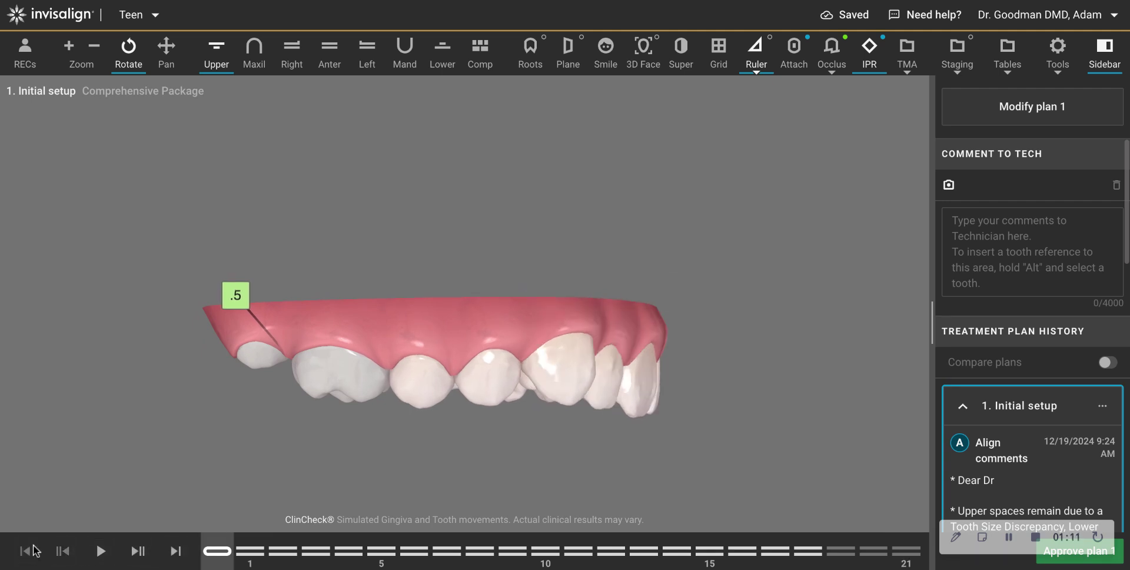
click(177, 552)
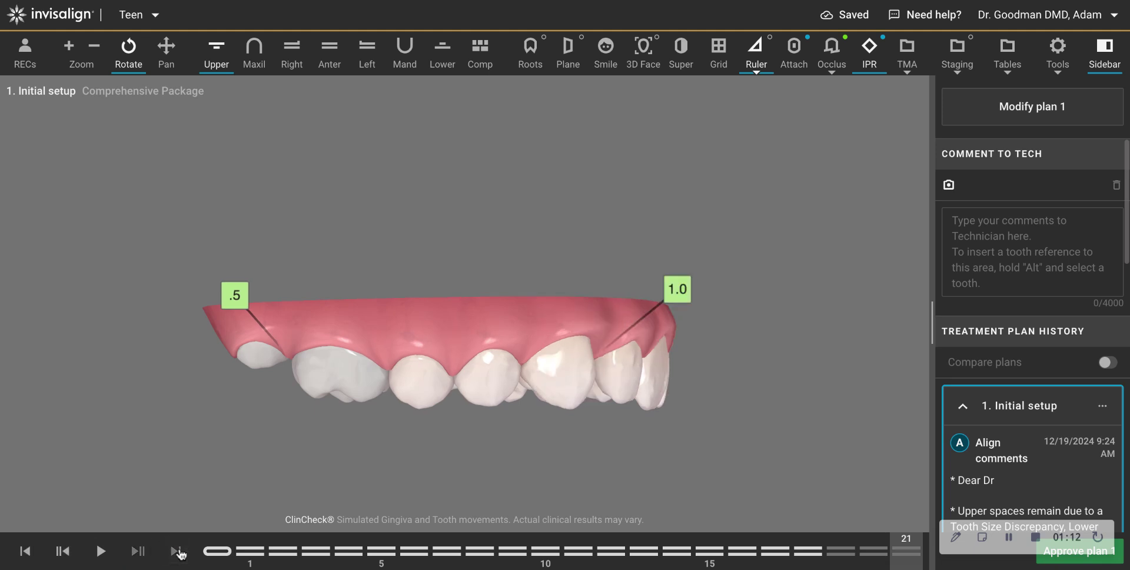
click(24, 551)
Step: Compare the upper arch's initial stage with stage 21 in the occlusal view
drag(462, 453, 484, 334)
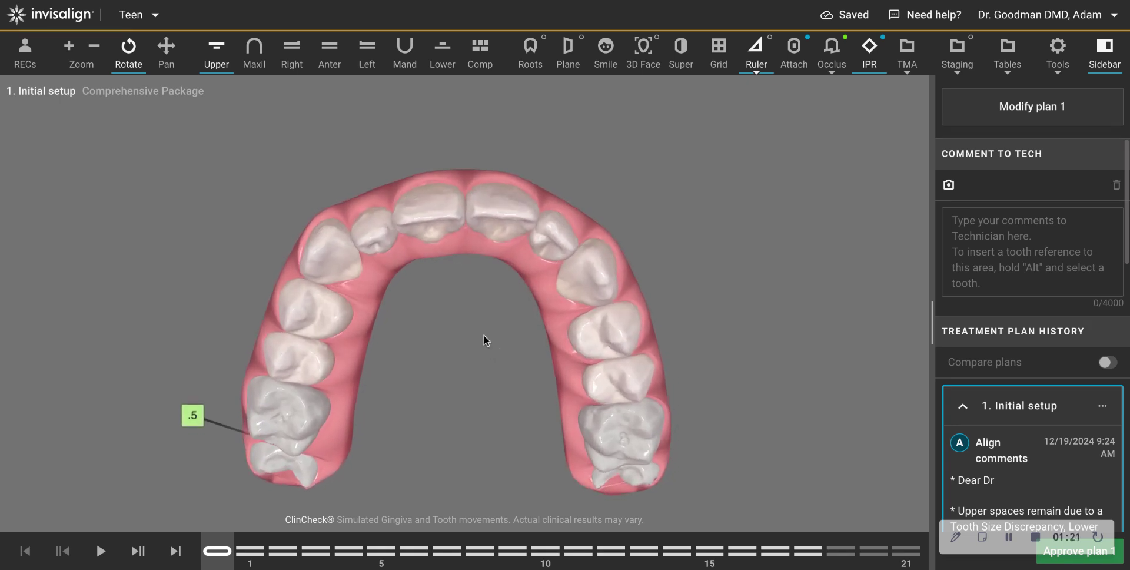
click(175, 551)
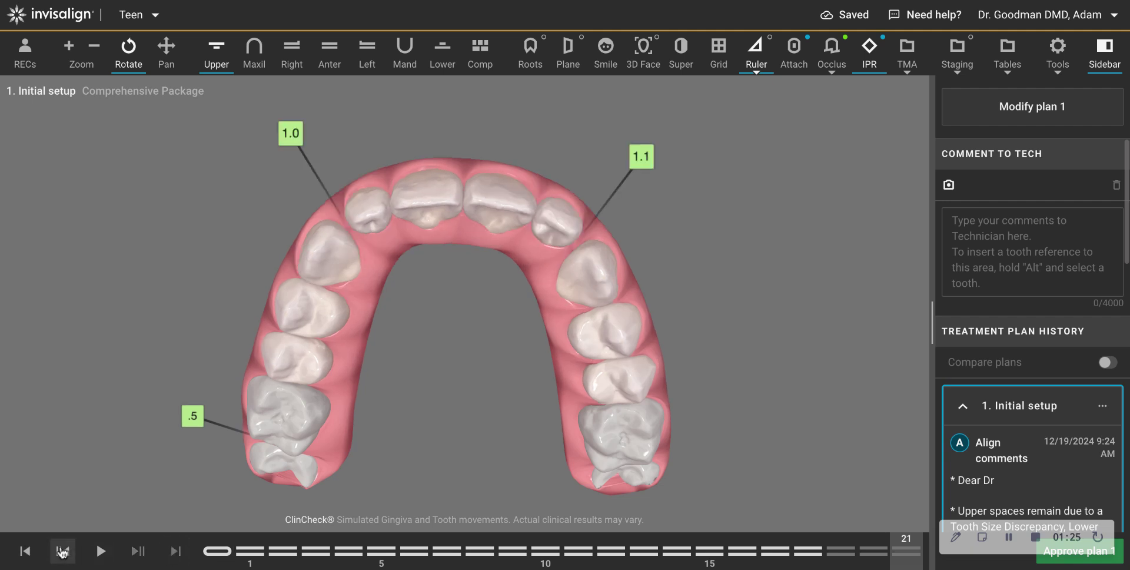
click(25, 552)
click(176, 552)
click(24, 551)
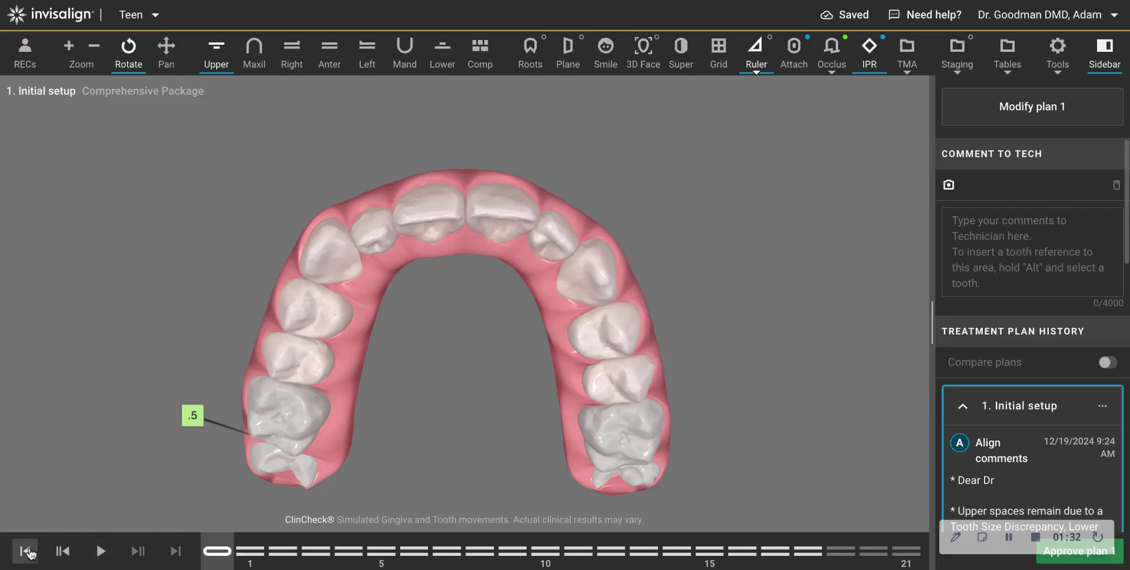
click(175, 551)
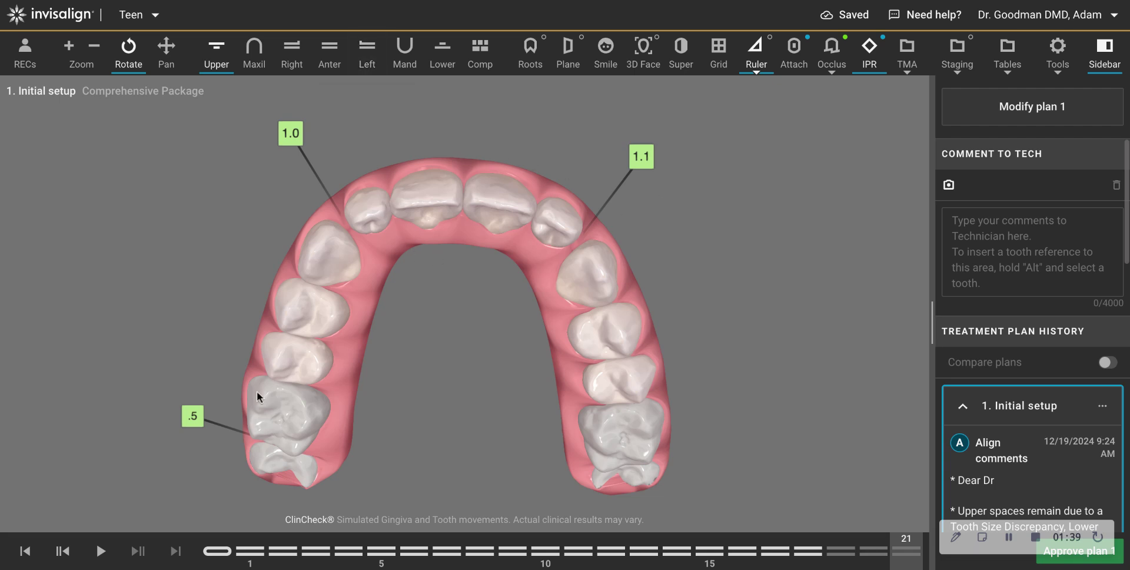
Step: Open plan 1 for modification and display only the upper arch from the occlusal side
click(255, 50)
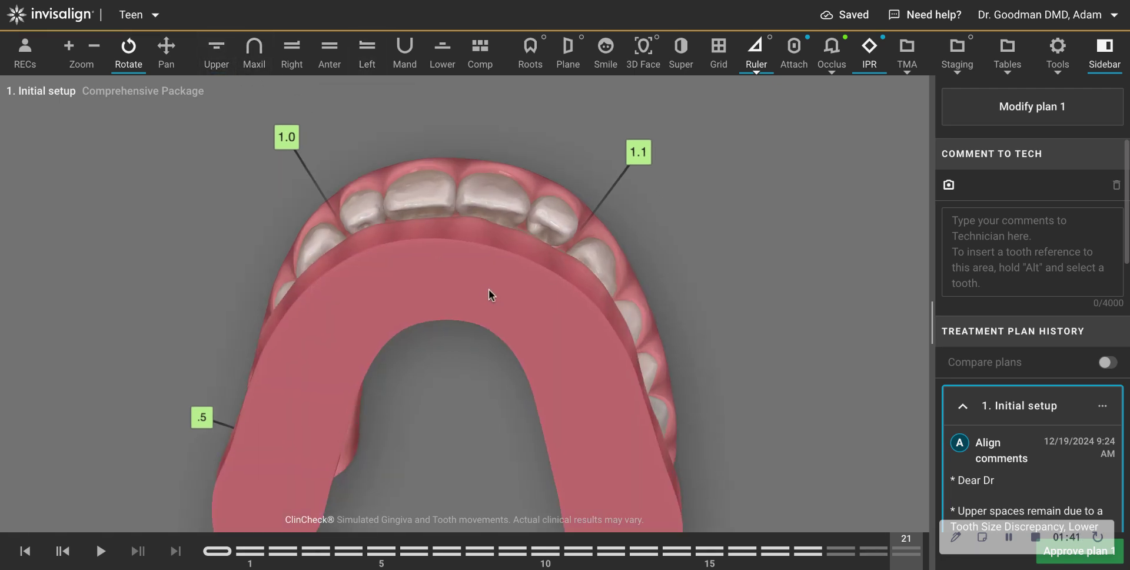
mouse_move(489, 290)
mouse_down()
mouse_move(431, 306)
mouse_move(432, 319)
mouse_move(464, 310)
mouse_move(456, 278)
mouse_move(441, 299)
mouse_move(545, 355)
mouse_move(410, 320)
mouse_move(581, 240)
mouse_up()
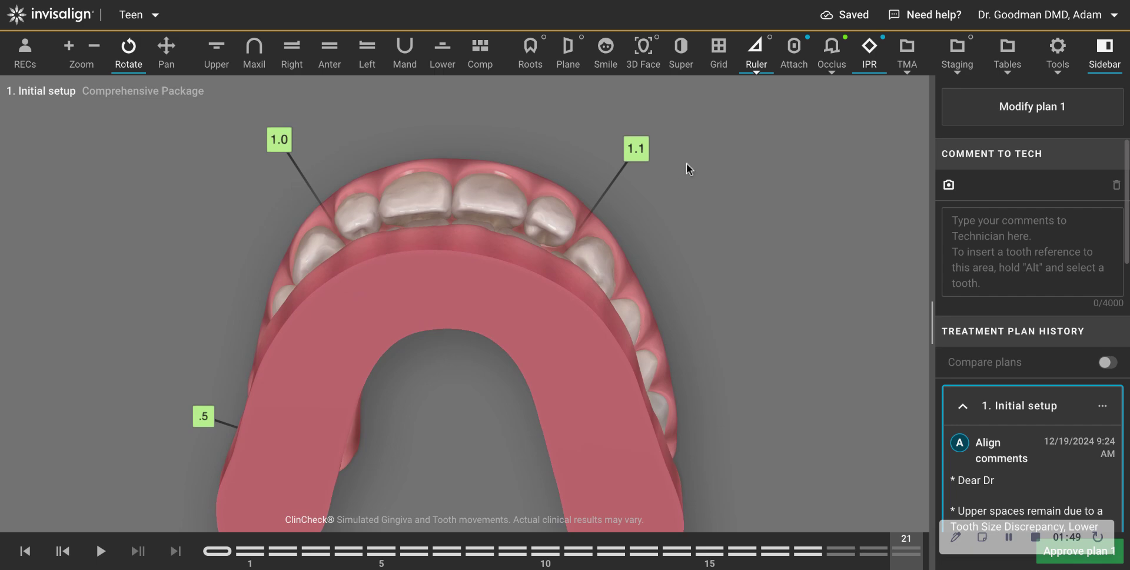
click(974, 125)
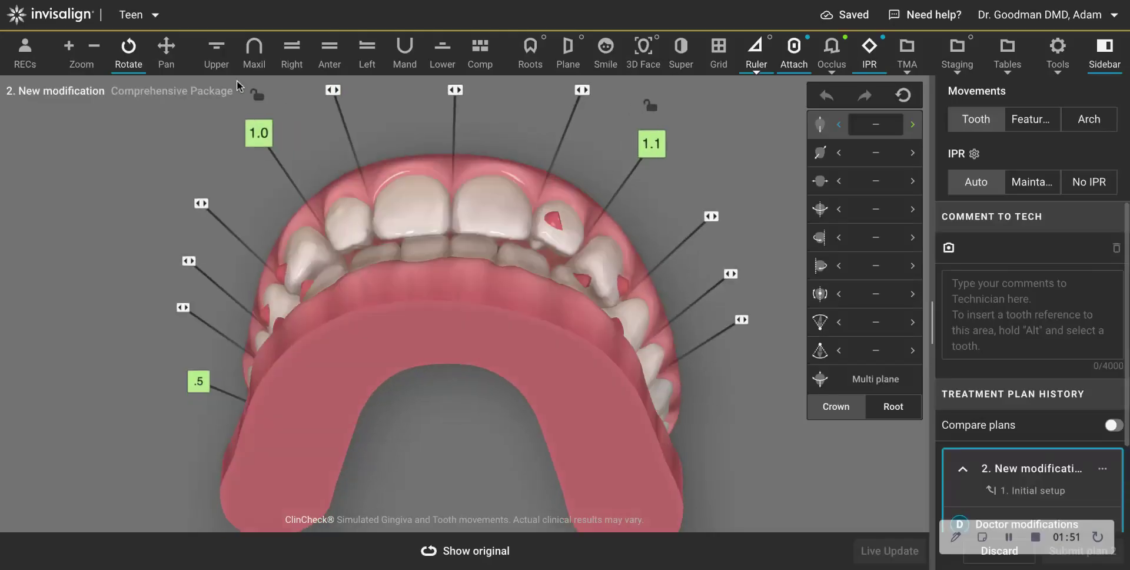
click(216, 58)
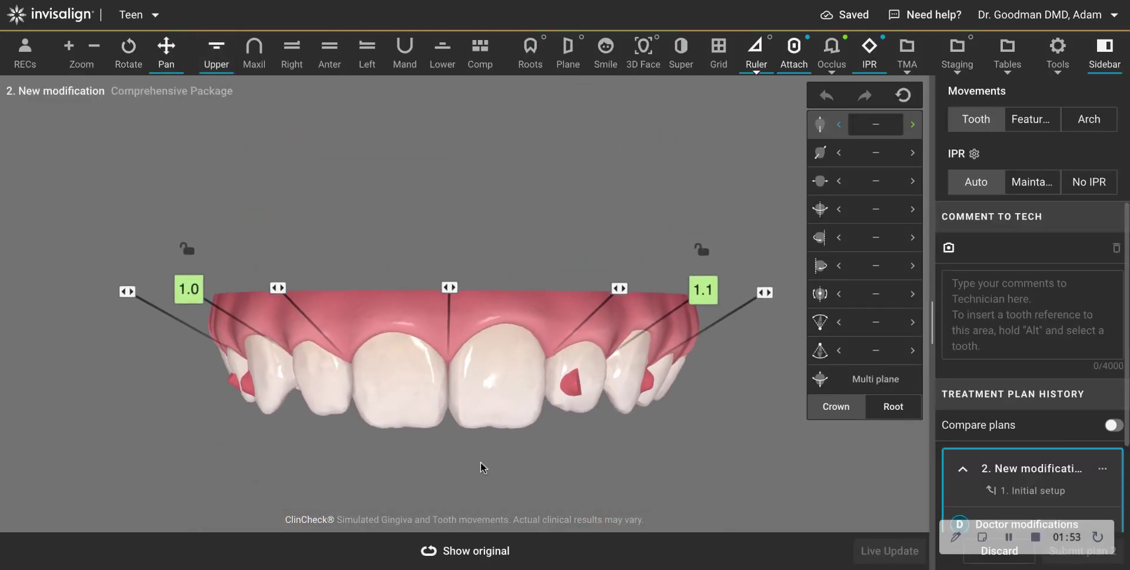
mouse_move(455, 465)
mouse_down()
mouse_move(455, 284)
mouse_move(419, 368)
mouse_move(386, 335)
mouse_move(459, 461)
mouse_up()
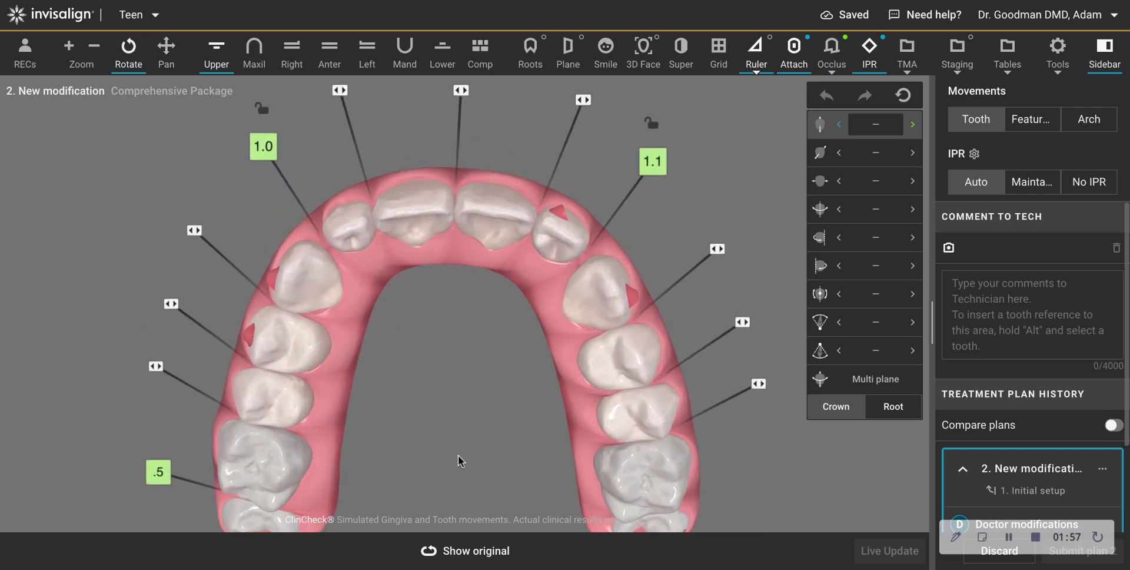
Step: Compare the original upper tooth positions with the planned final positions in the occlusal view
click(462, 547)
click(462, 547)
click(462, 548)
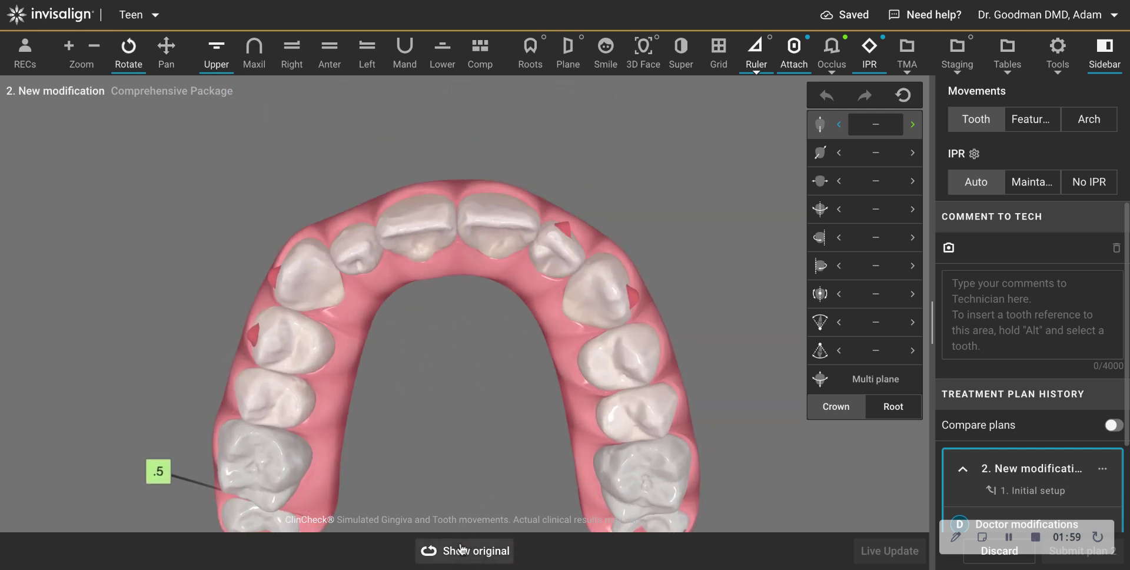
click(460, 548)
click(459, 547)
click(459, 547)
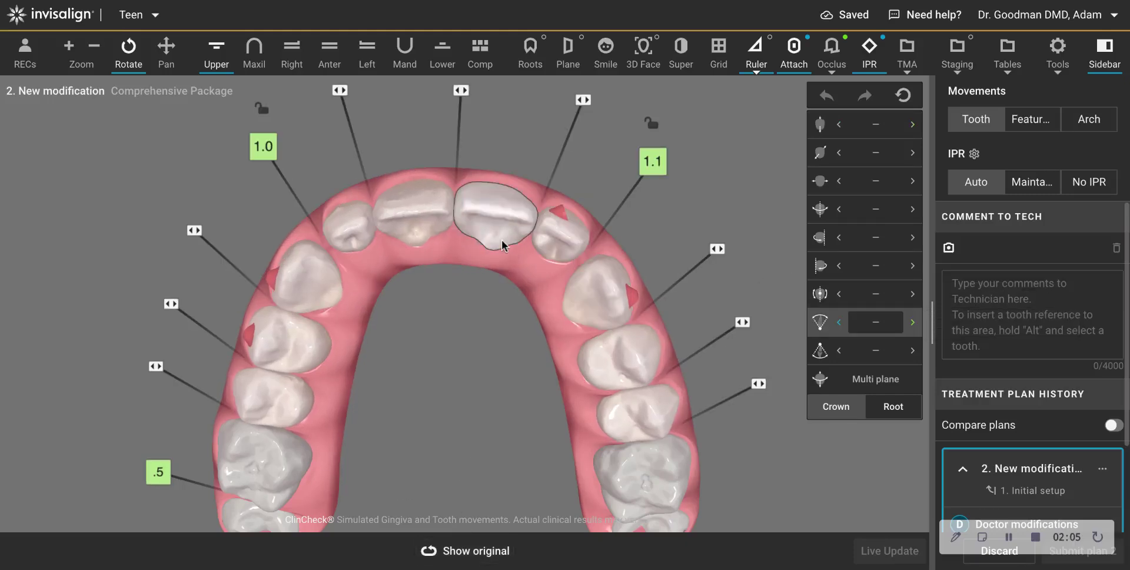
Step: Apply lingual crown torque to the upper left central incisor, about 6.7°, and the upper left lateral incisor, about 0.1°
click(487, 249)
drag(486, 254, 486, 260)
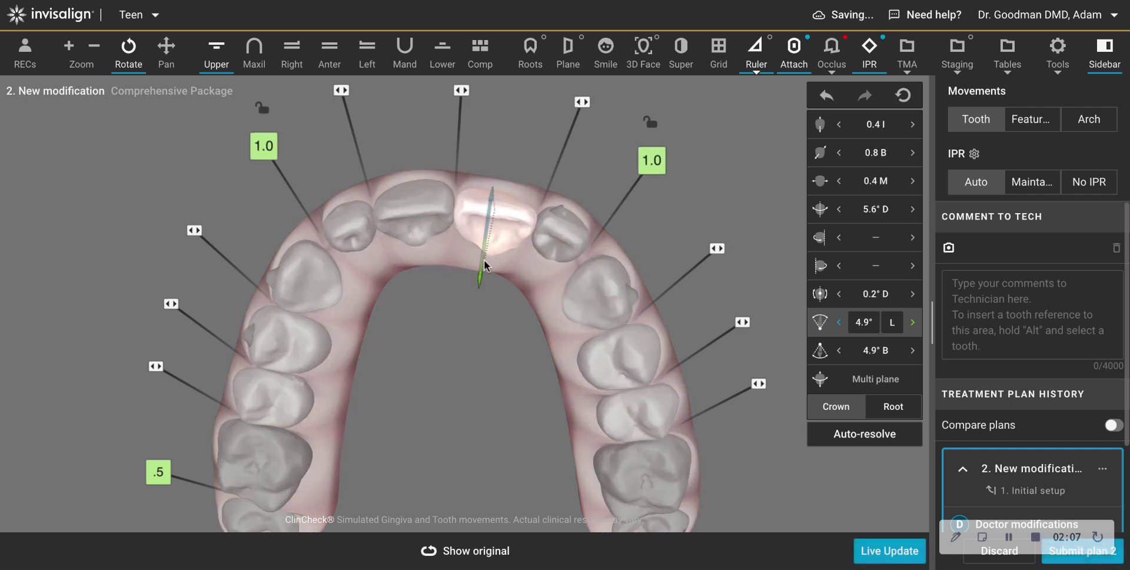
click(451, 547)
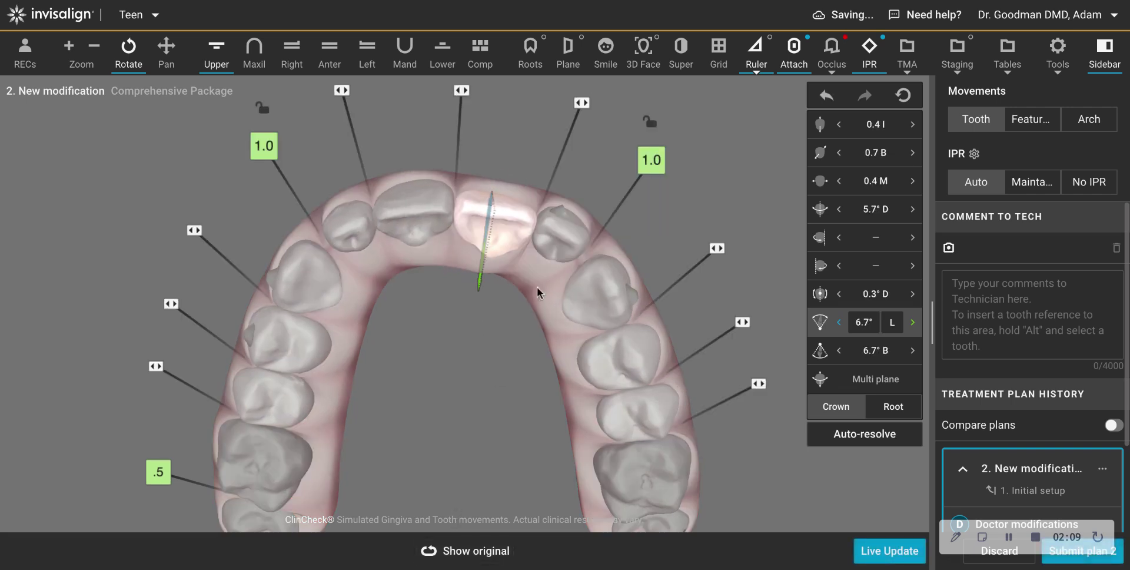
click(550, 262)
drag(528, 269, 522, 279)
Step: Apply lingual crown torque to the upper right central incisor, about 5.8°, and the upper right lateral incisor, about 11.7°
click(415, 247)
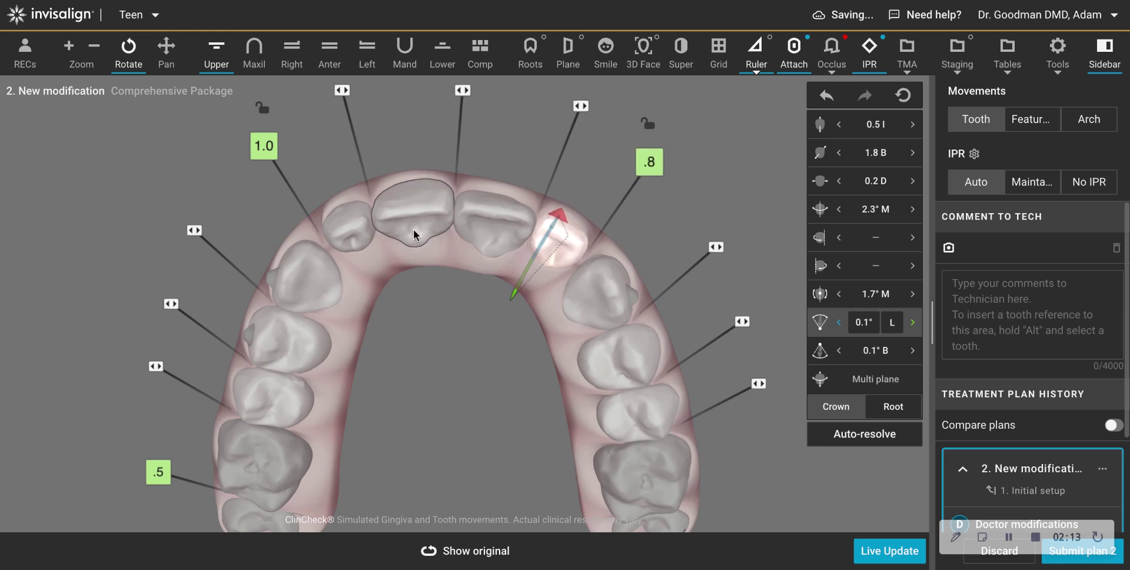
drag(432, 252, 434, 260)
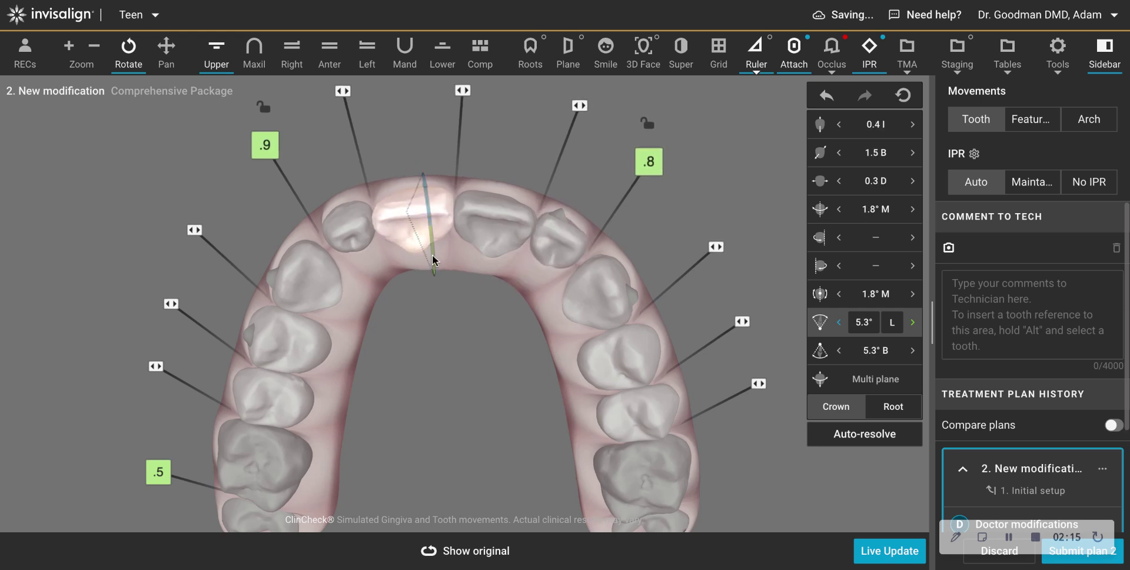
click(454, 546)
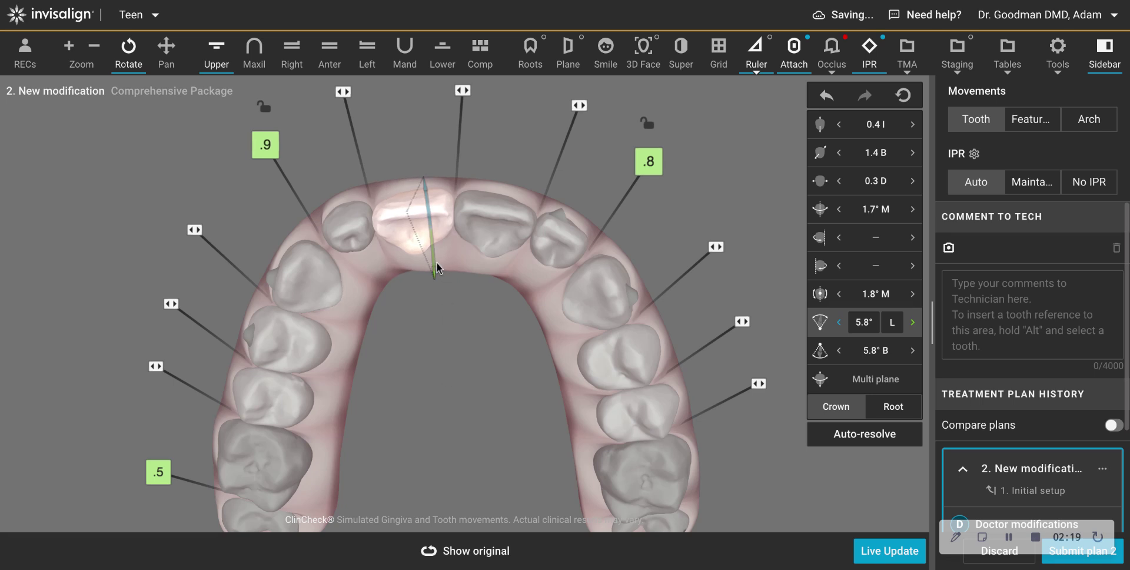
click(360, 252)
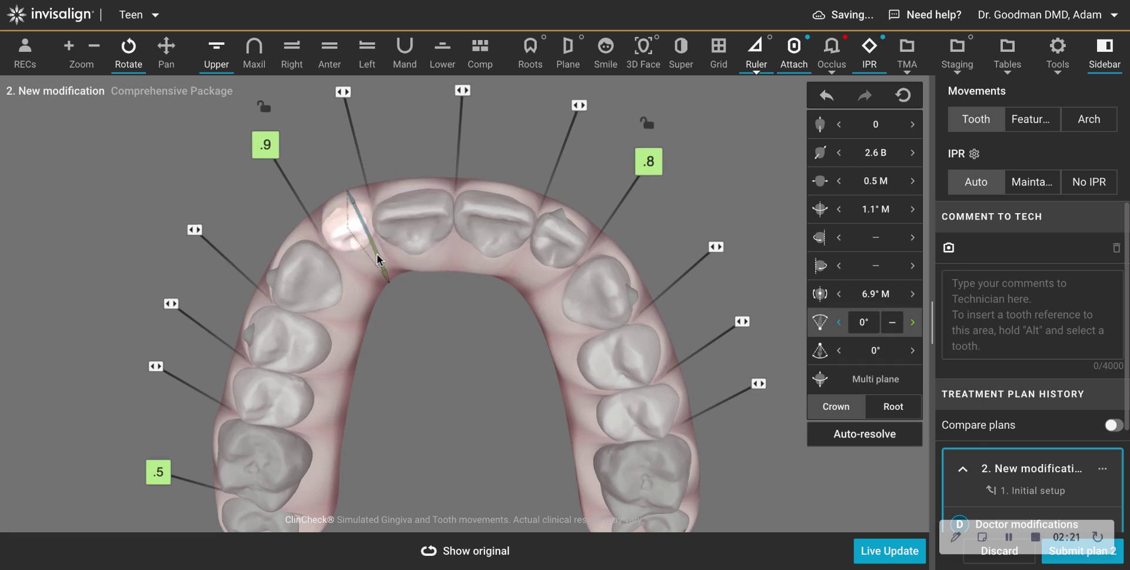
drag(383, 274, 385, 276)
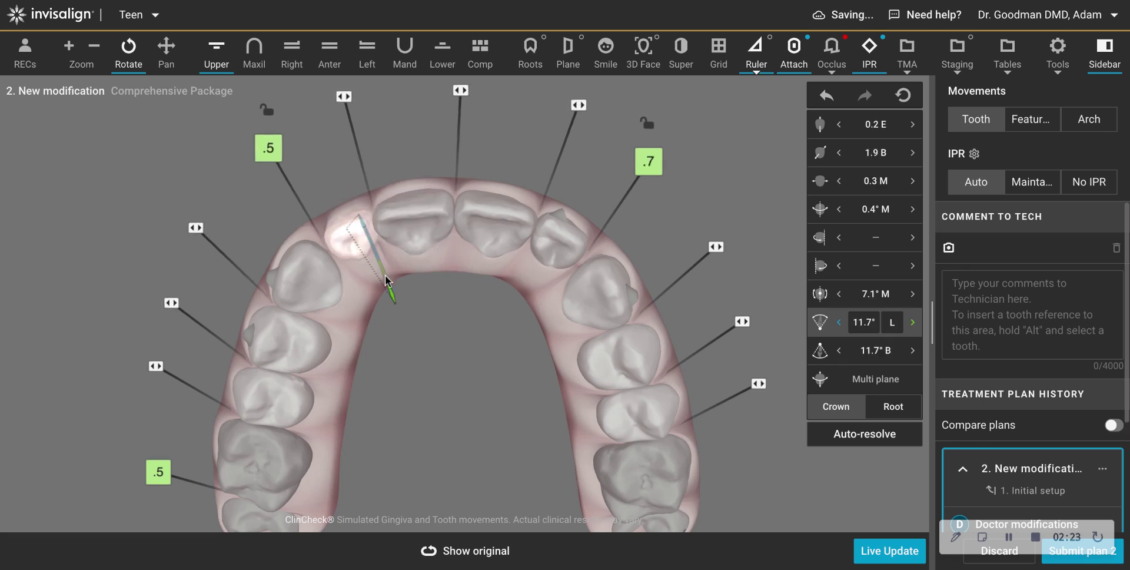
click(461, 412)
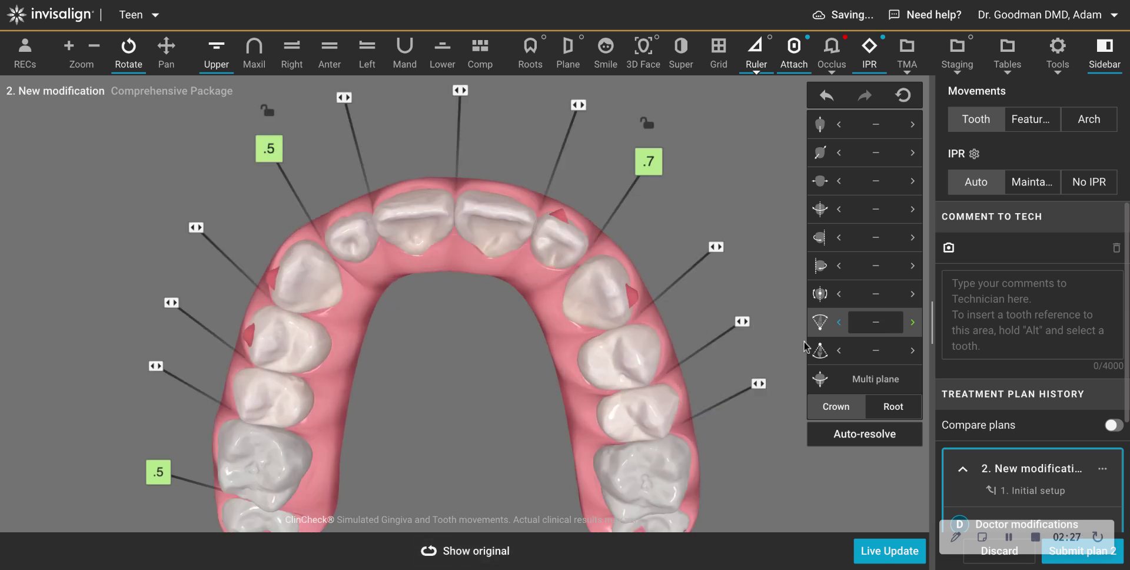
Step: Apply buccal root torque to the four upper incisors, bringing the upper right lateral incisor to about 16.6°
click(570, 241)
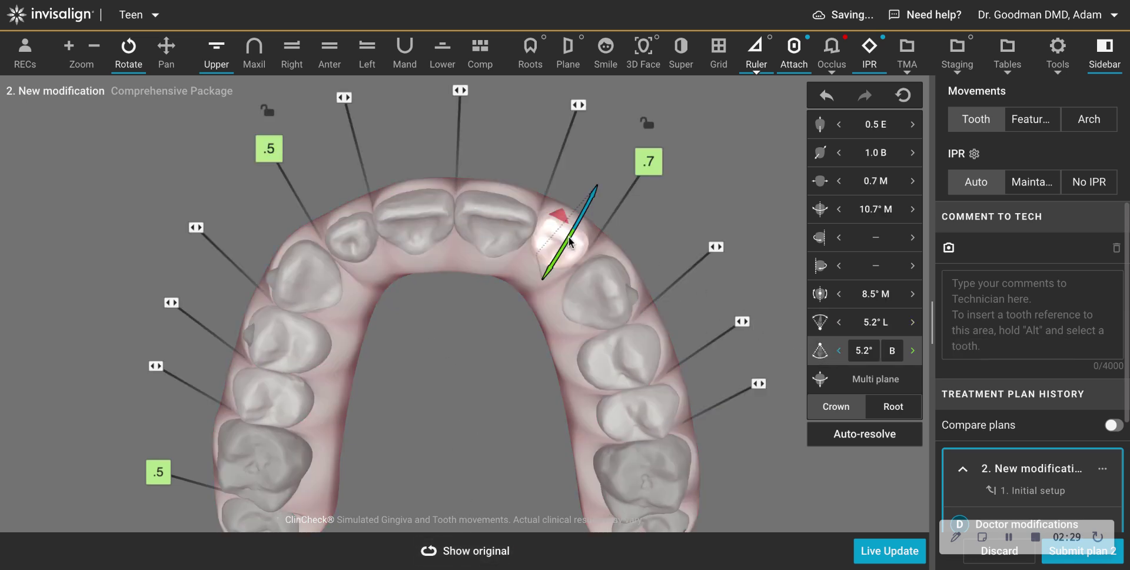
click(505, 216)
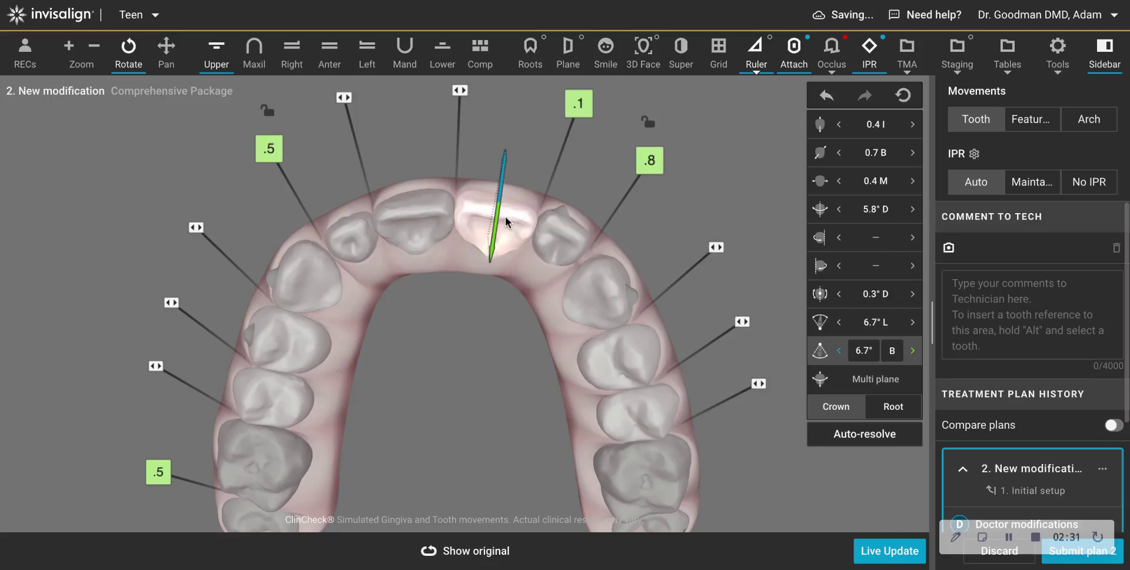
click(420, 210)
drag(418, 206, 406, 196)
click(348, 217)
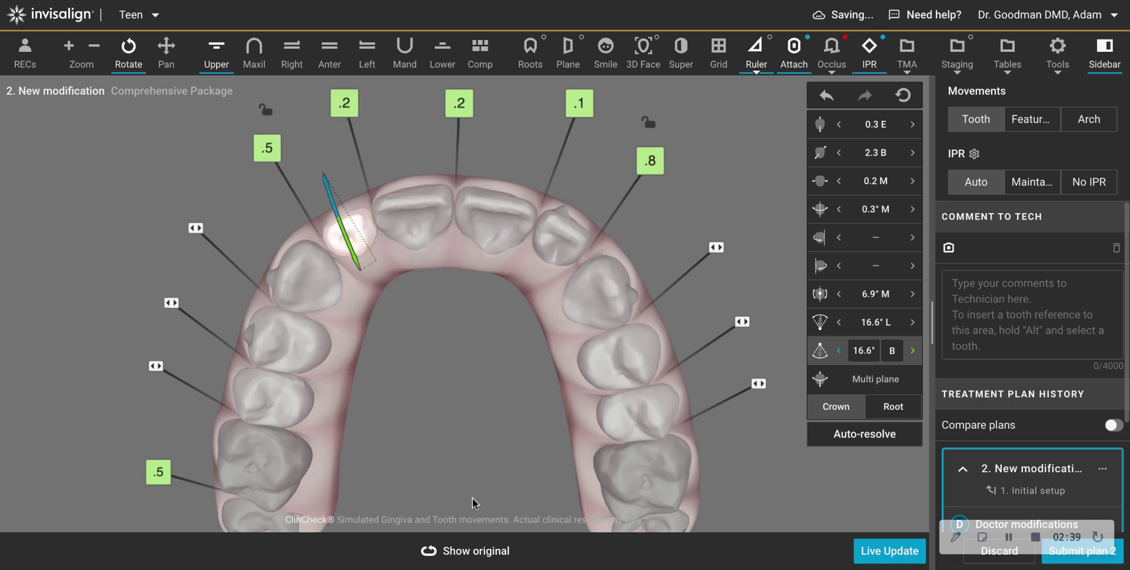
click(455, 434)
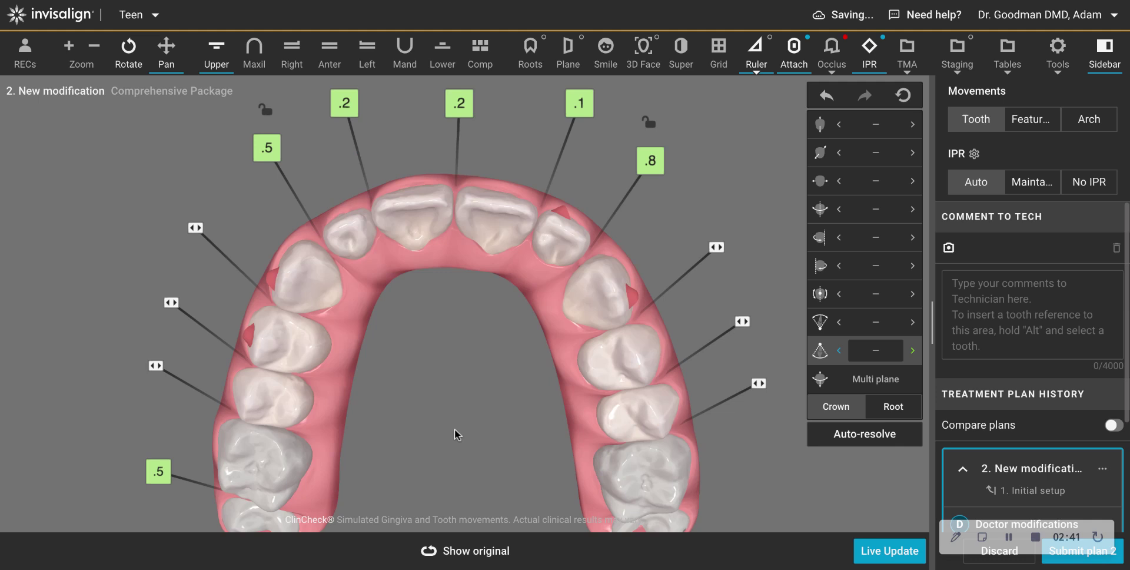
Step: Compare the re-torqued upper incisors with their original positions in the occlusal view
drag(455, 433, 453, 456)
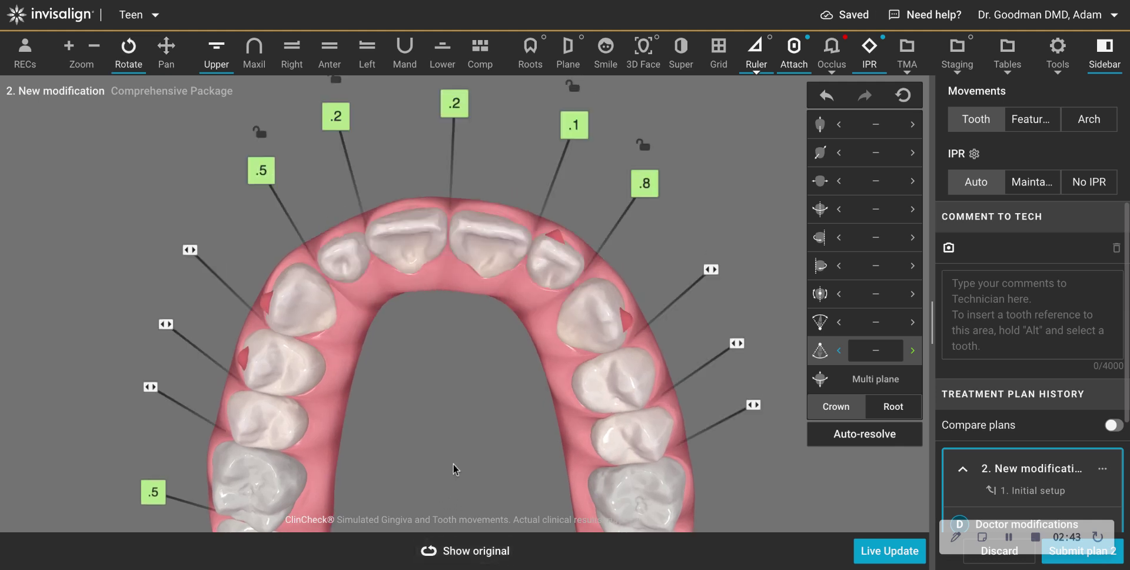
click(464, 551)
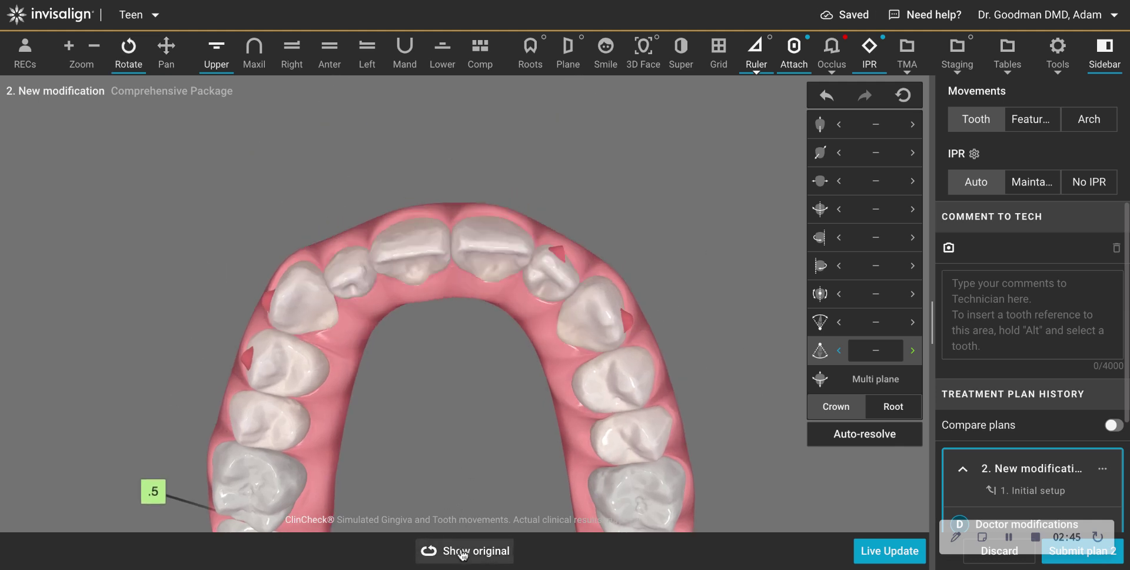
click(463, 551)
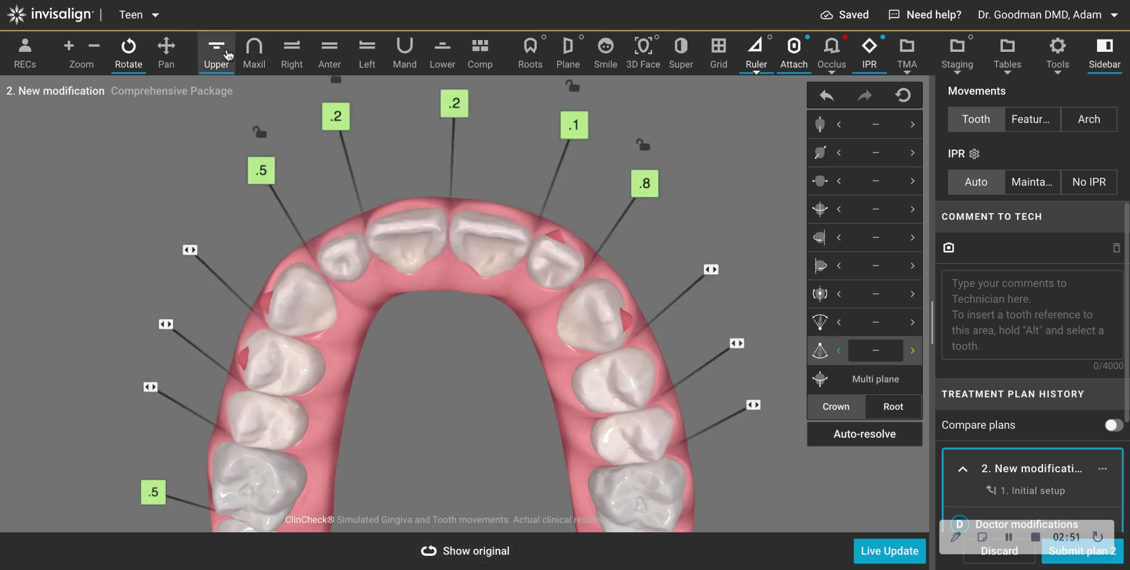
Step: With both arches displayed, set the space distal to the upper left lateral incisor to 0.9 and close the three spaces between the upper incisors
click(217, 53)
drag(408, 271, 420, 375)
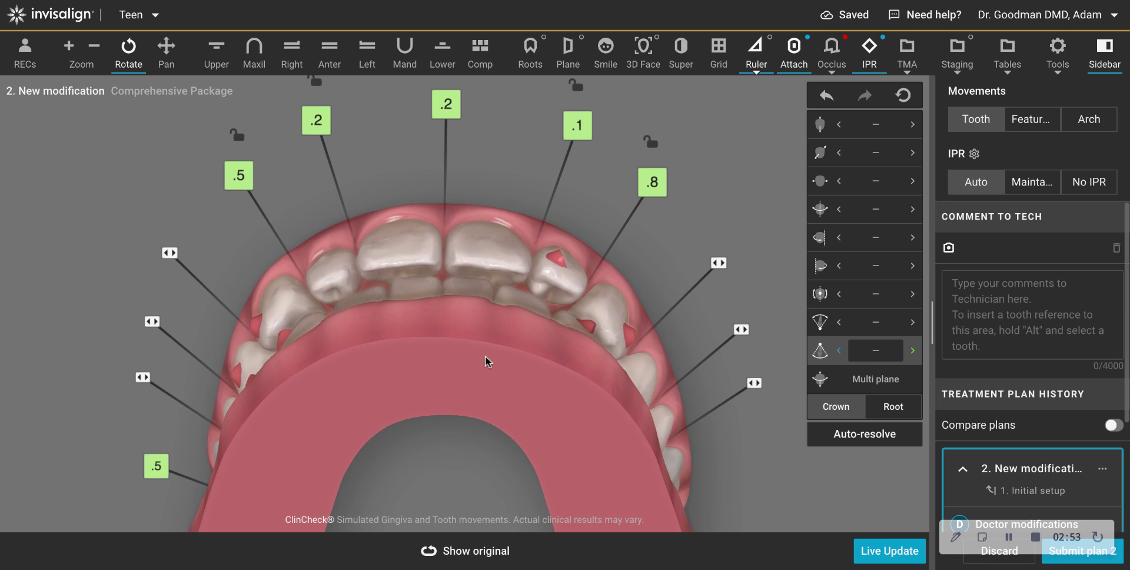
mouse_move(648, 184)
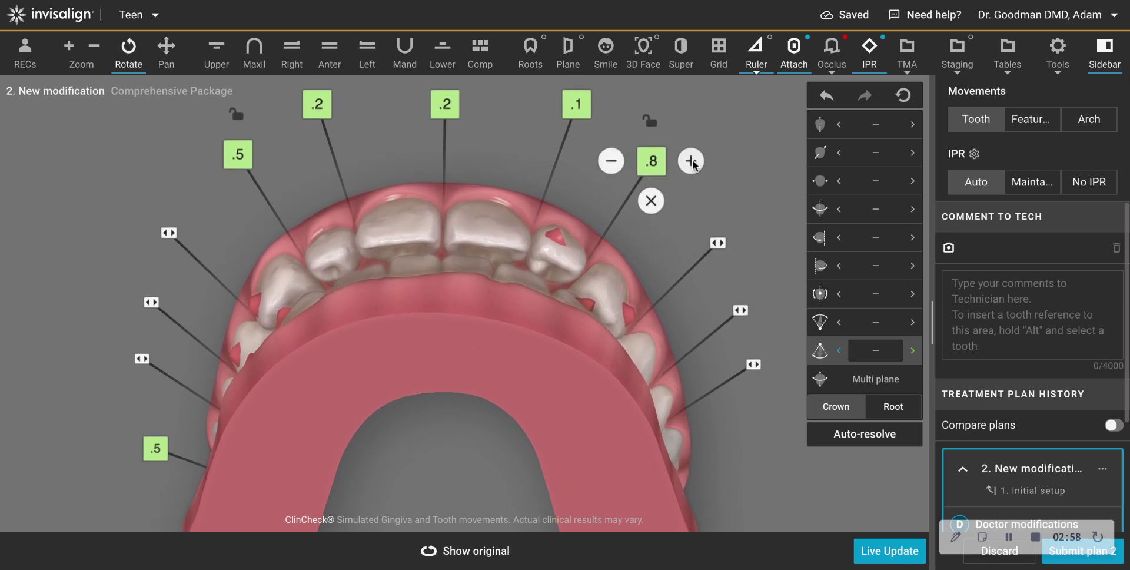
mouse_move(576, 104)
click(575, 143)
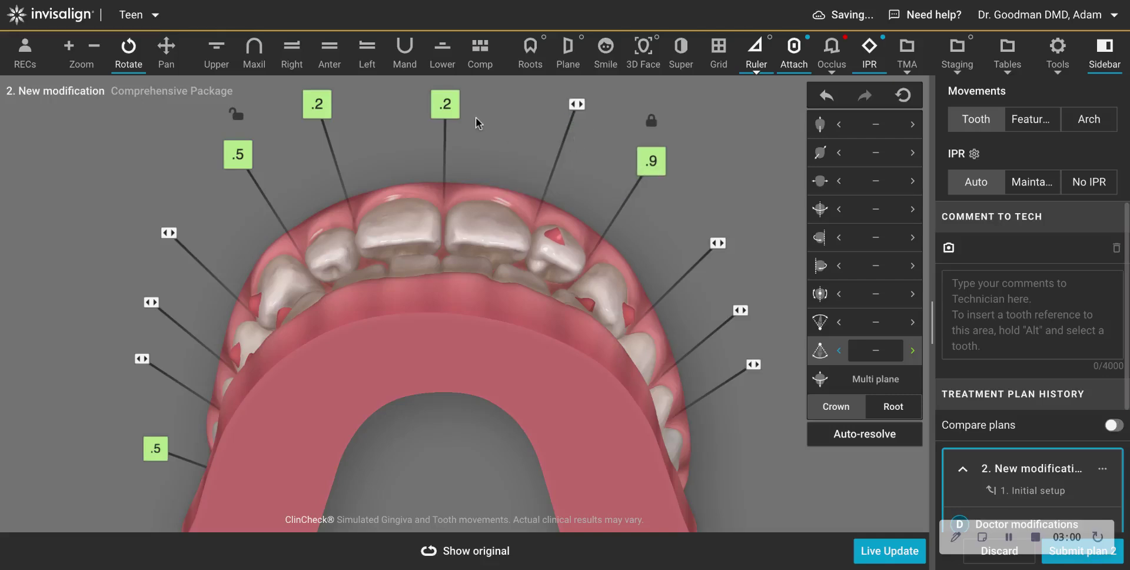
click(444, 115)
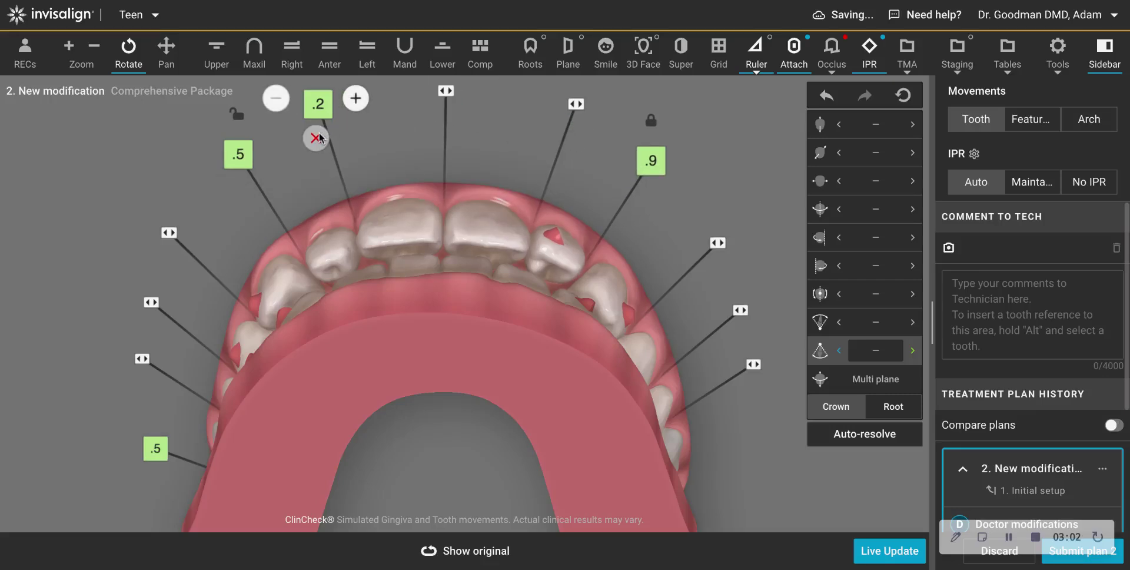
click(315, 139)
Step: Set the spaces distal to the upper right and upper left lateral incisors to 1.0 each
mouse_move(237, 155)
click(278, 153)
click(278, 154)
click(278, 154)
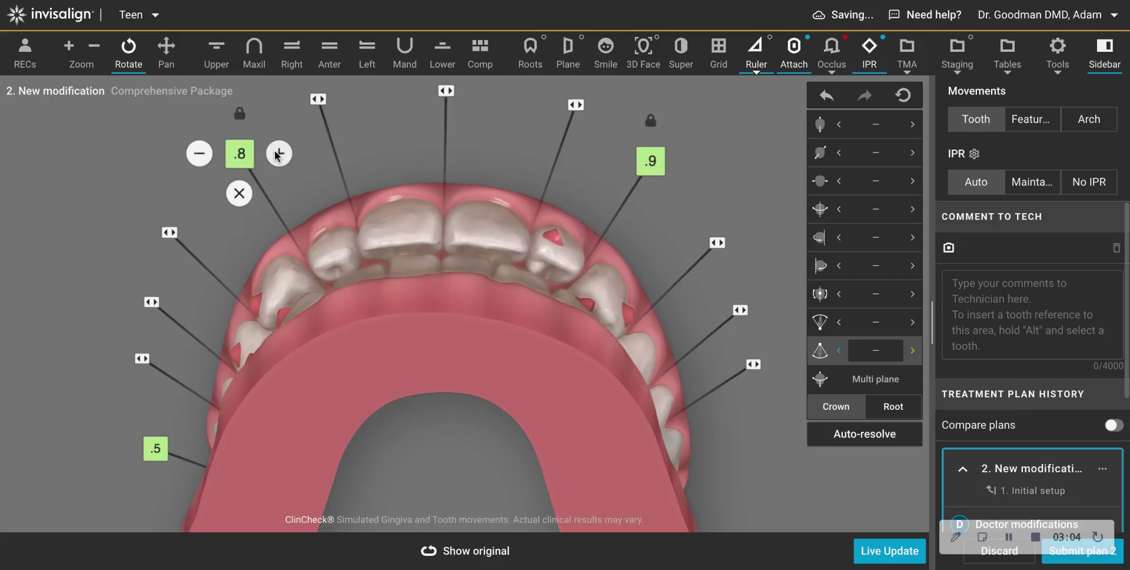
click(278, 154)
click(278, 154)
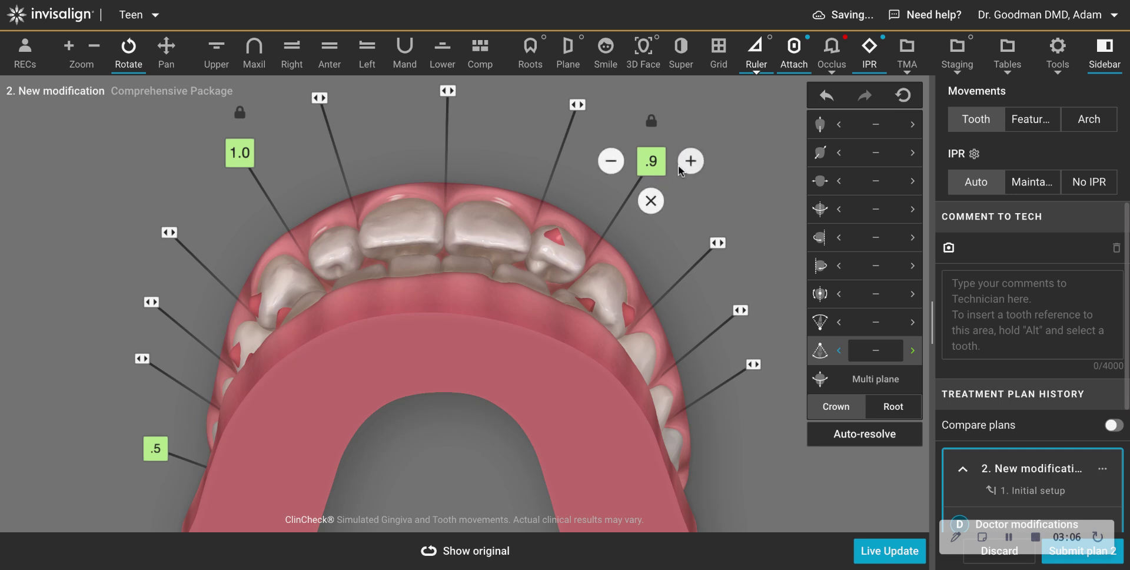
click(693, 164)
mouse_move(481, 374)
mouse_down()
mouse_move(479, 347)
mouse_move(480, 376)
mouse_up()
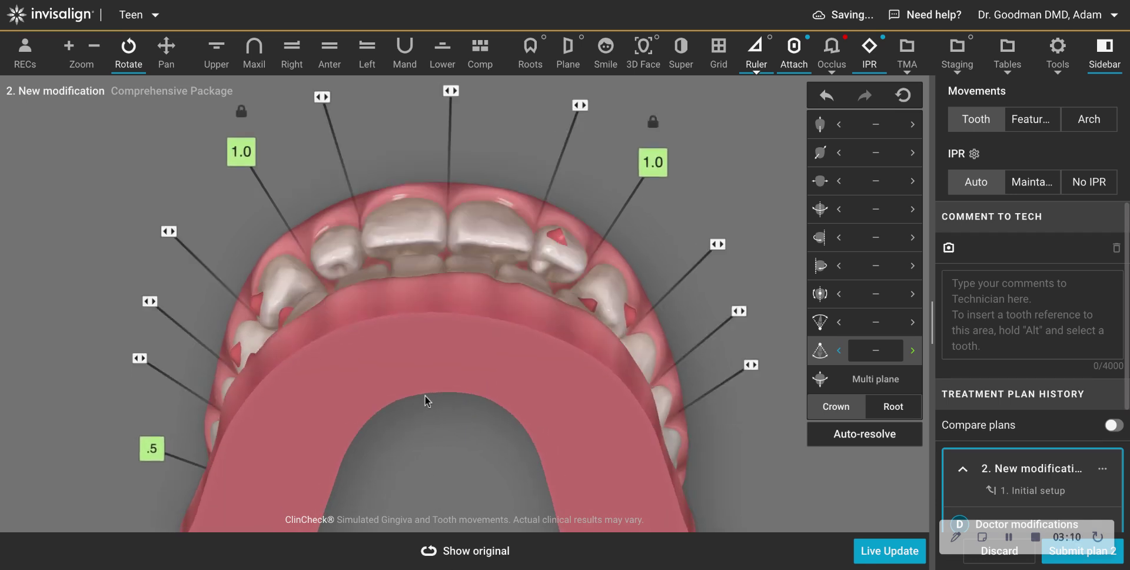
Step: Display only the upper arch from the occlusal side and compare the modified incisor spacing with the original setup
click(216, 47)
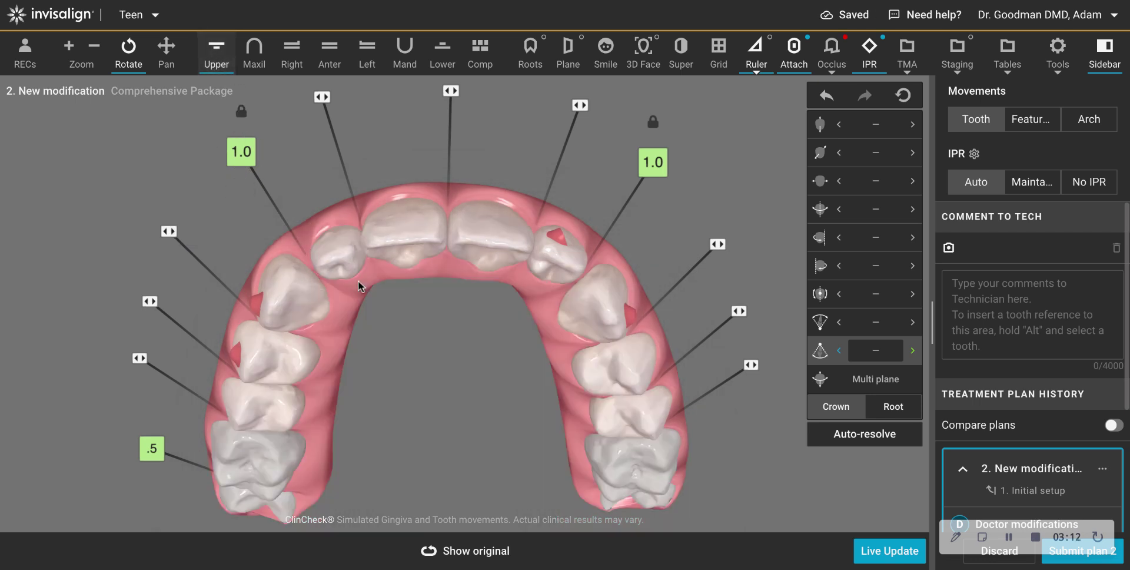
click(462, 552)
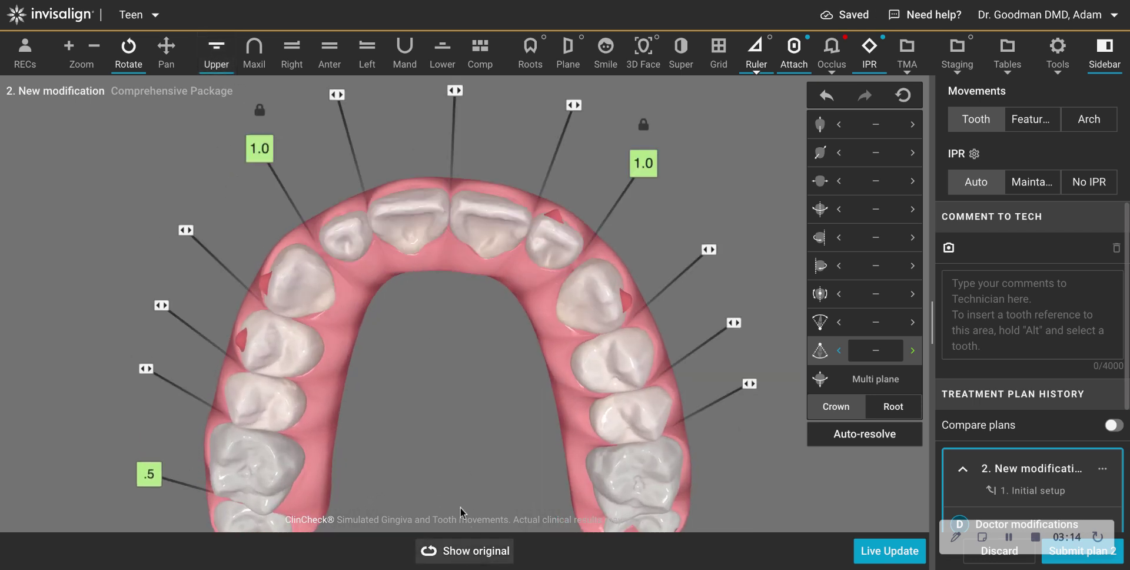
click(464, 536)
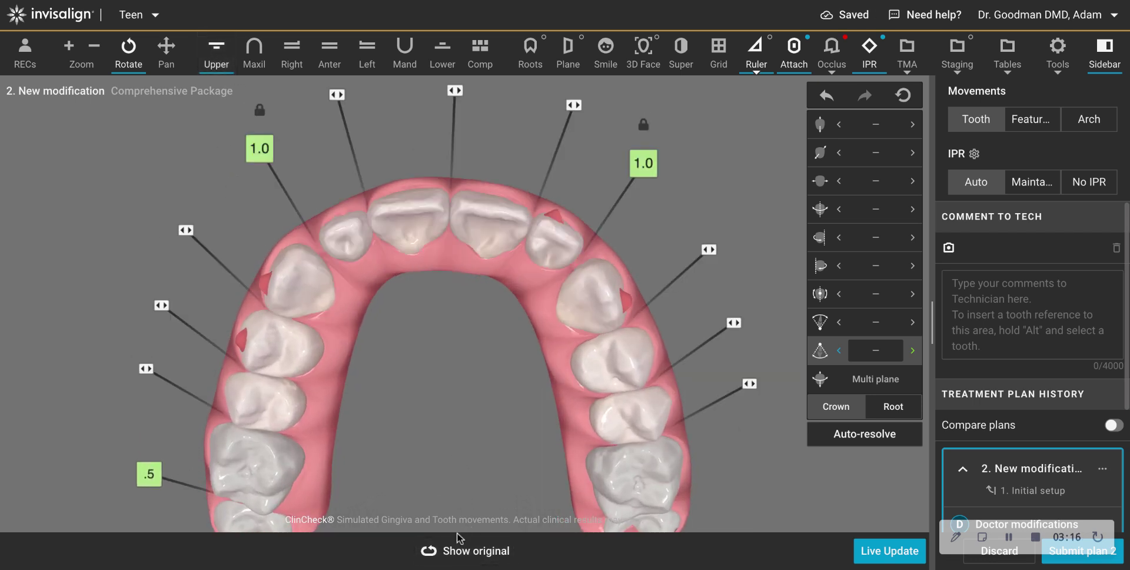
click(460, 537)
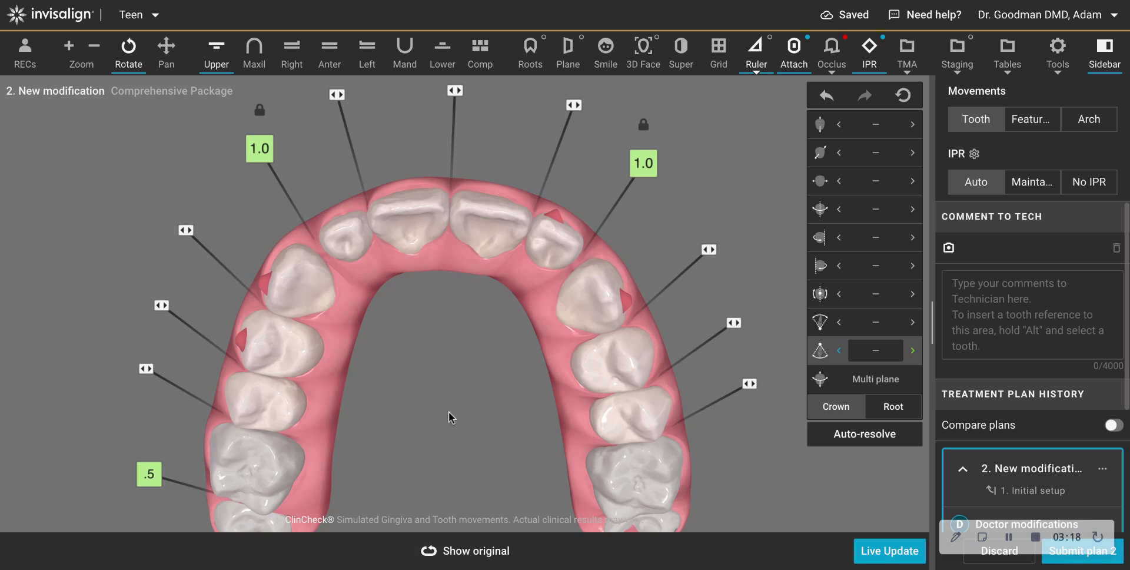